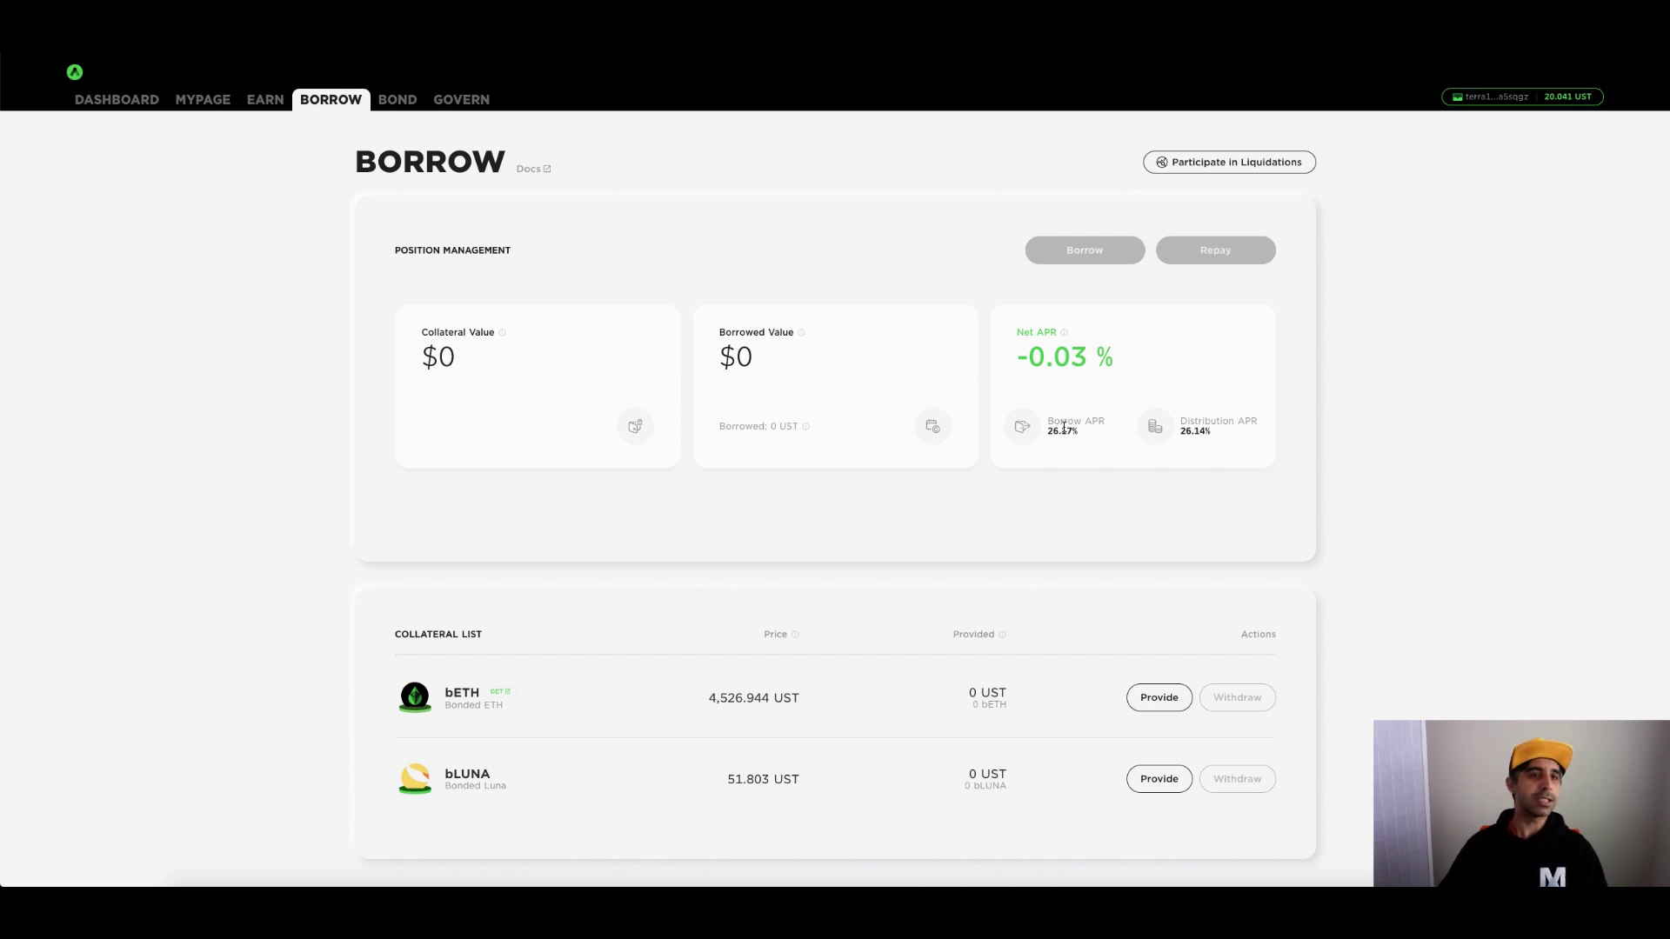
Step: Switch from the Anchor Borrow tab to the Nexus Protocol dashboard tab
key(ctrl+Tab)
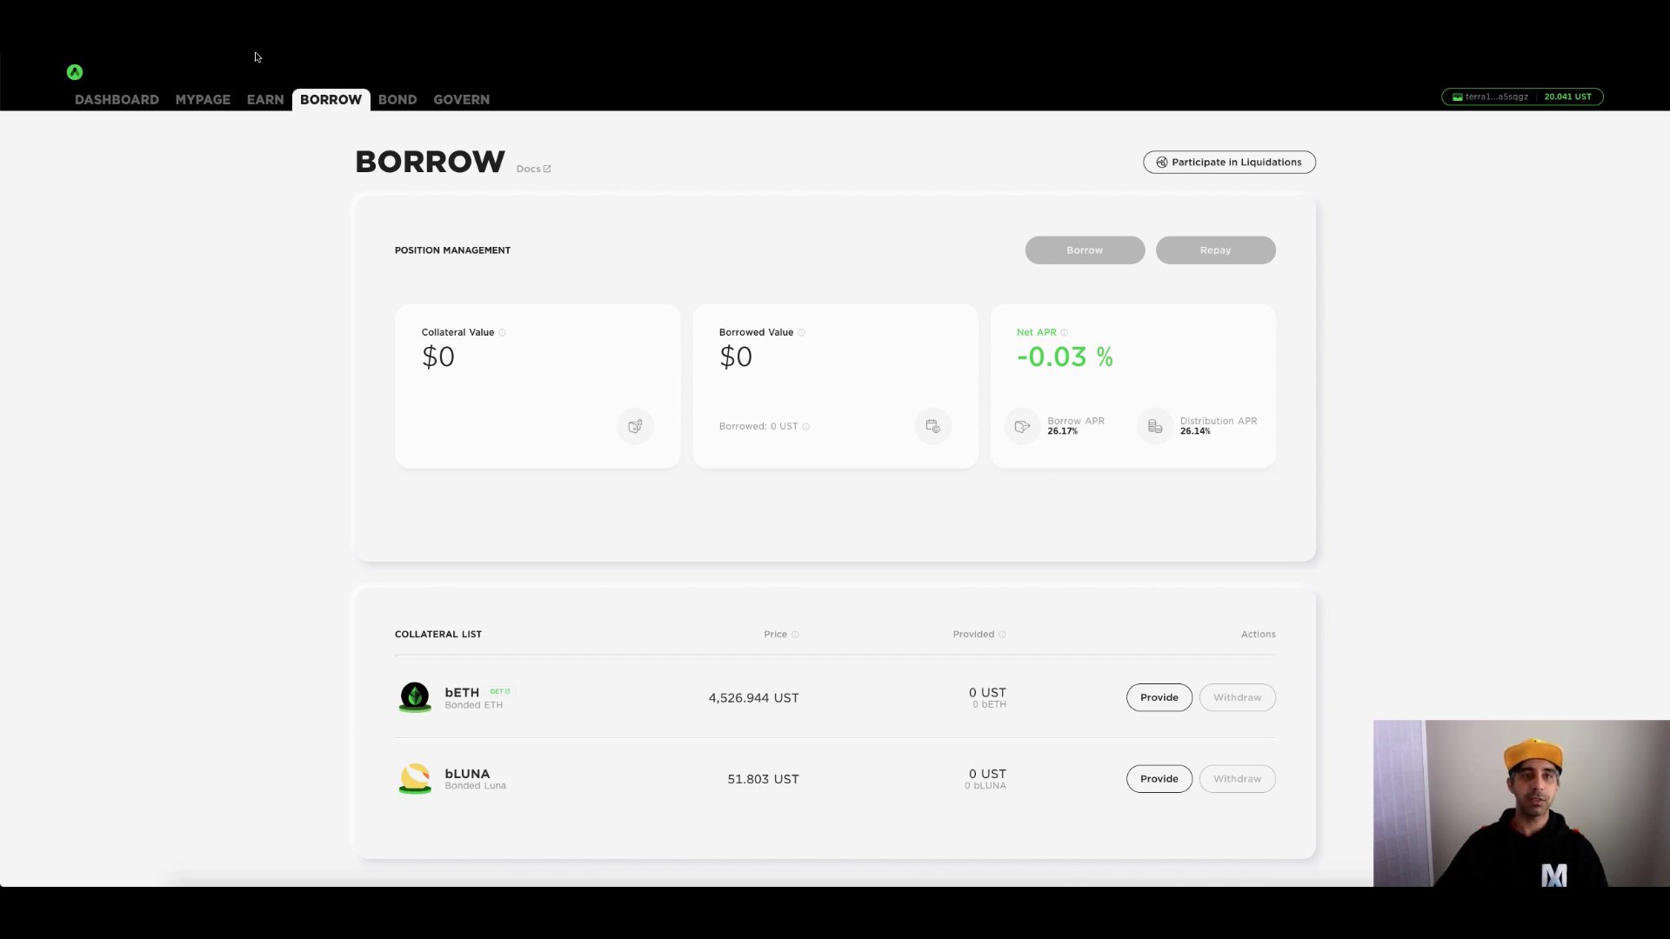
scroll(1210, 458, down, 2)
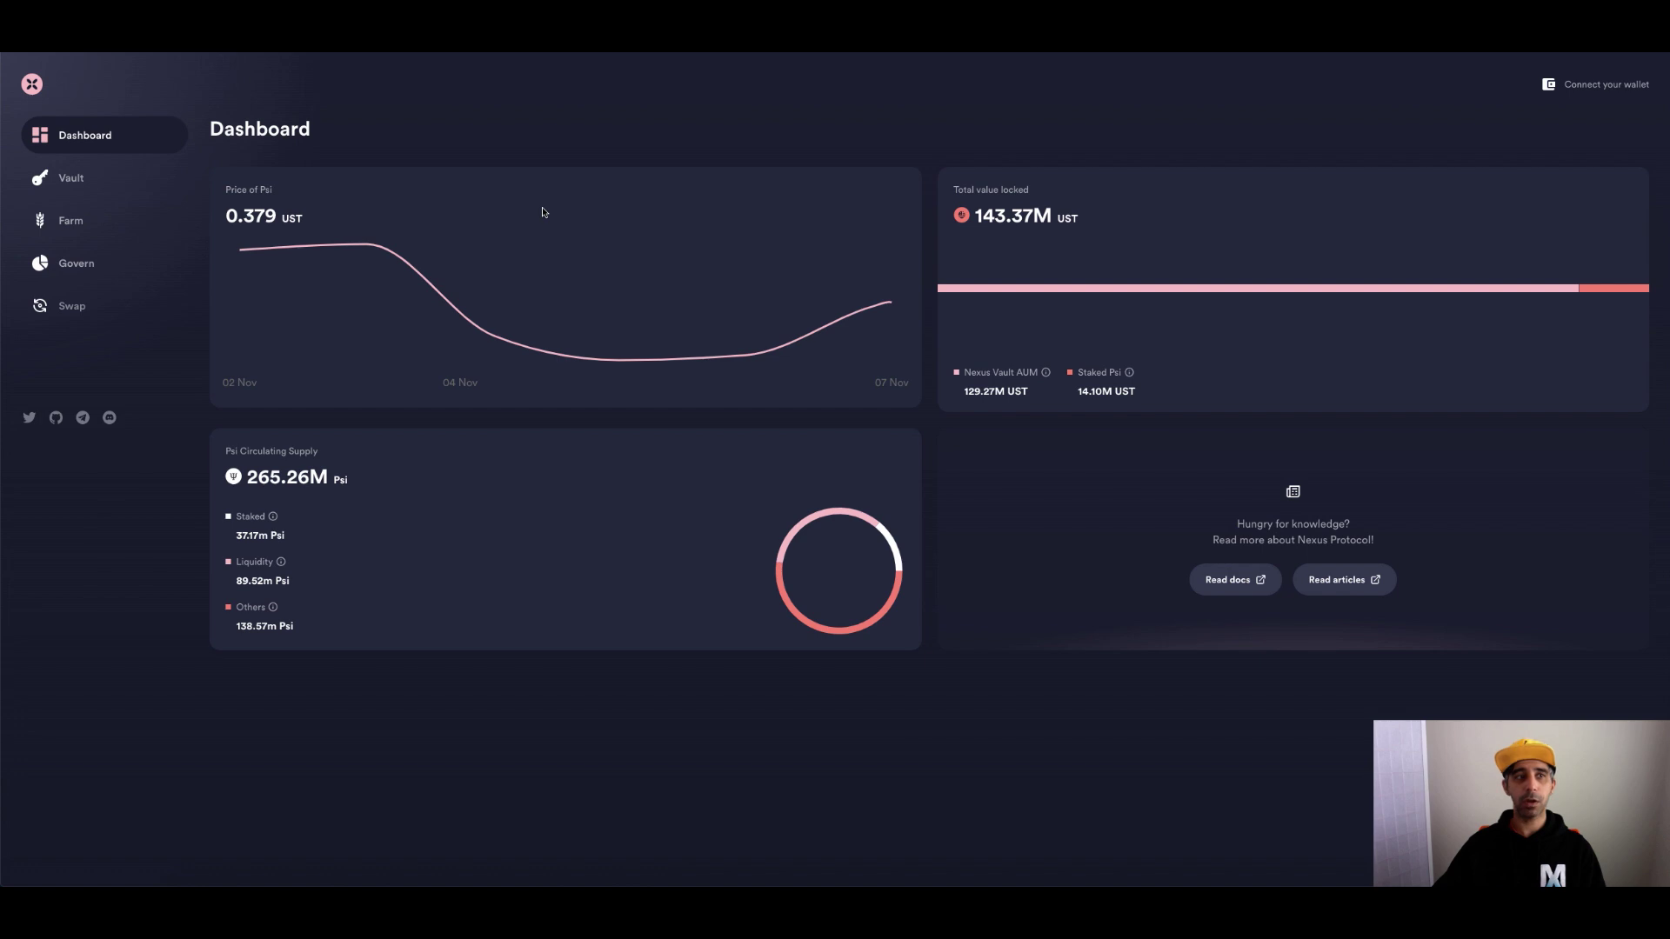
Step: Connect the Terra Station Extension wallet to Nexus Protocol
click(1617, 91)
click(833, 171)
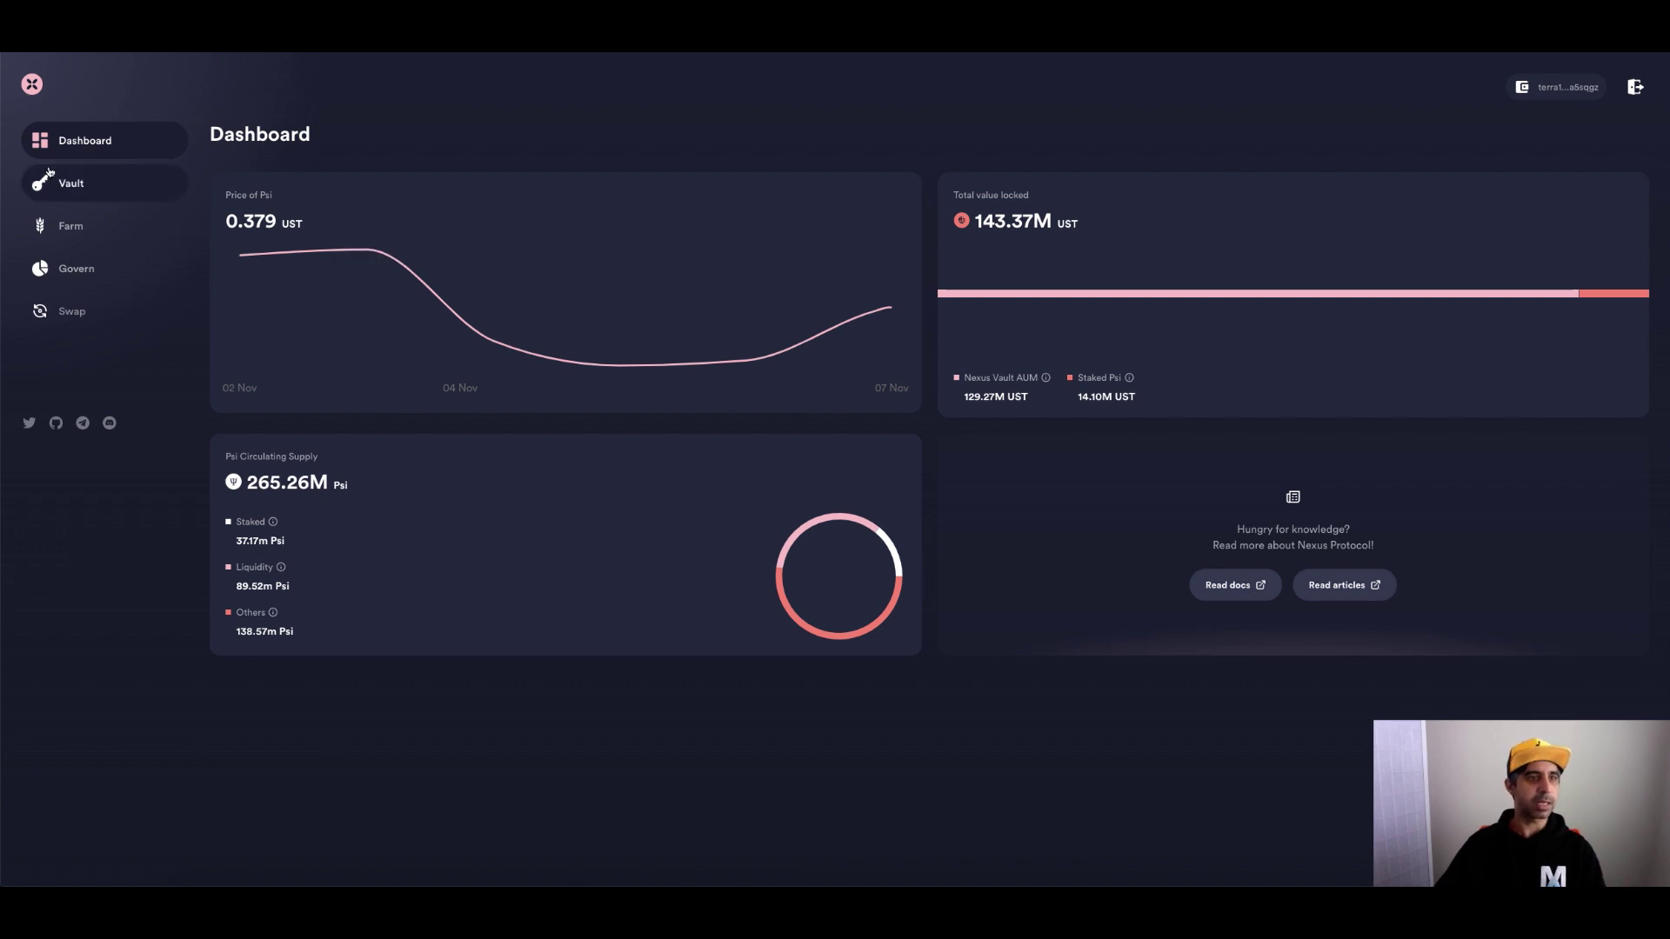
Step: Open the Vault page listing the bLuna and bEth vaults
click(84, 188)
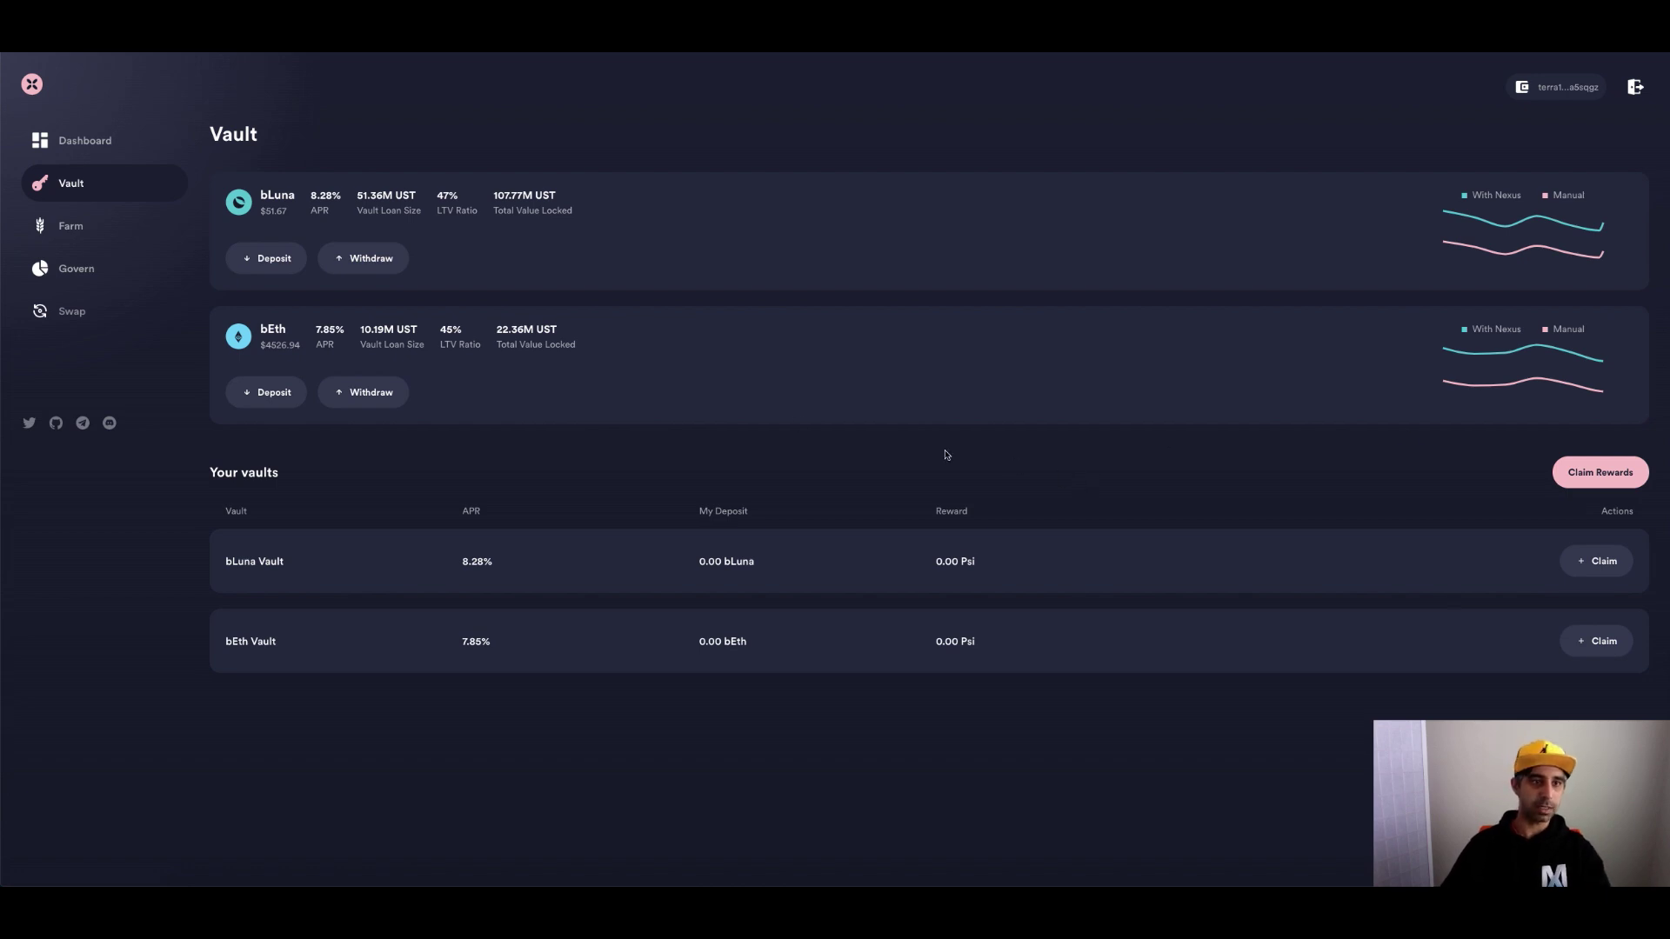
Step: Deposit the maximum 50 bLuna into the bLuna vault and sign with the wallet password
click(283, 261)
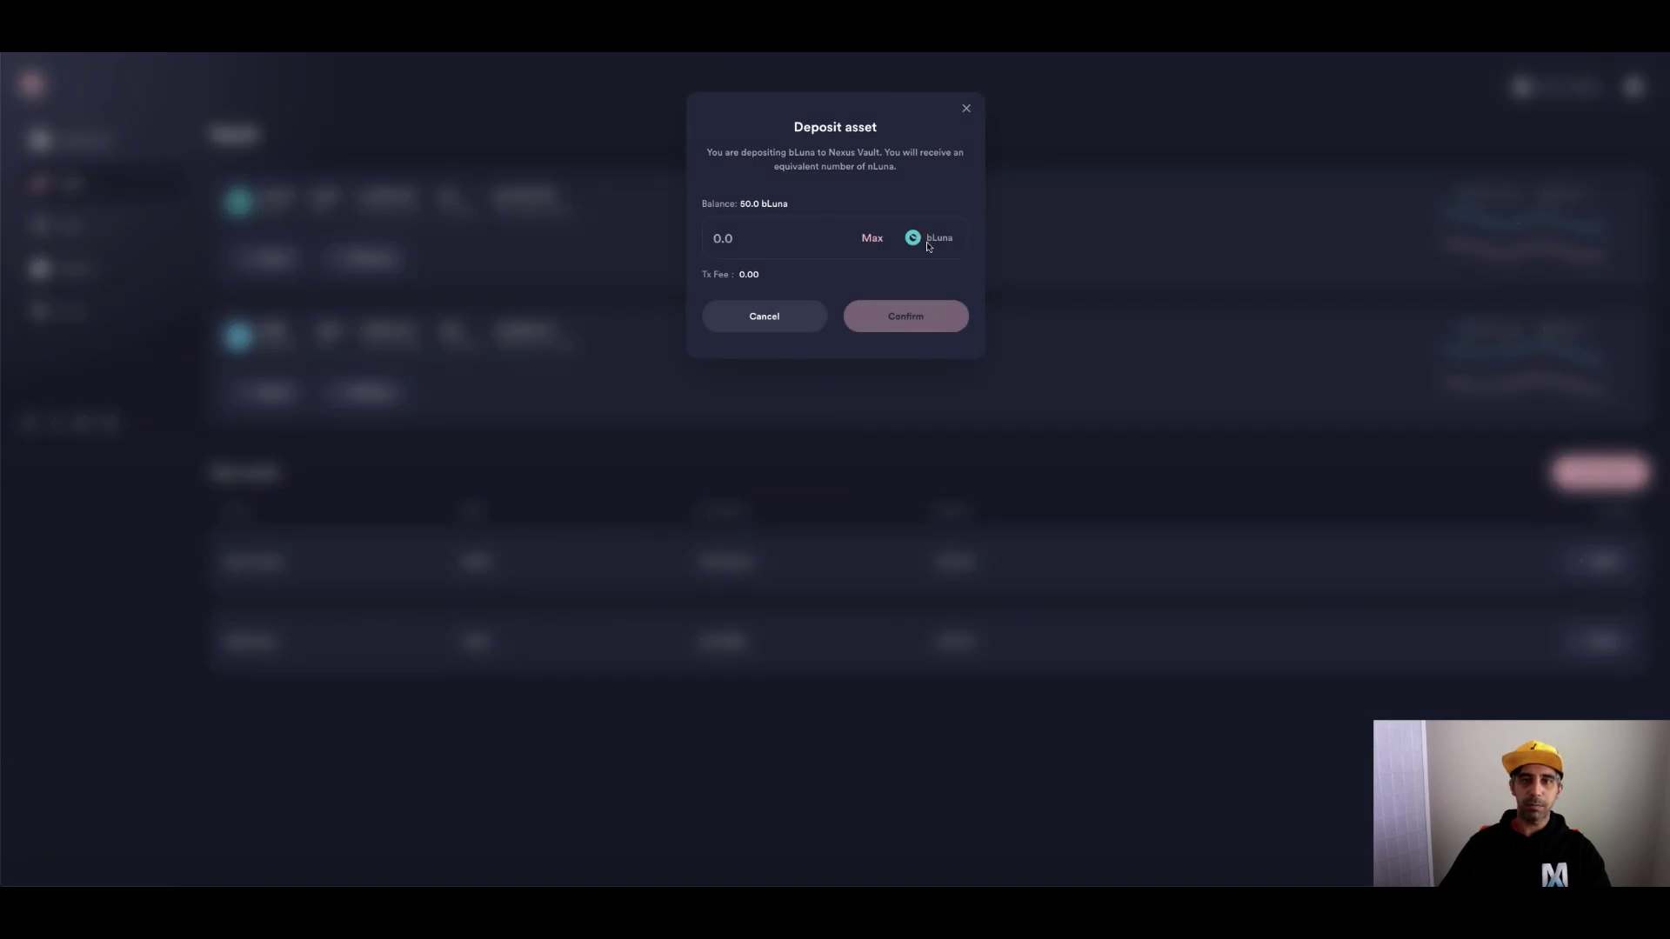
click(875, 238)
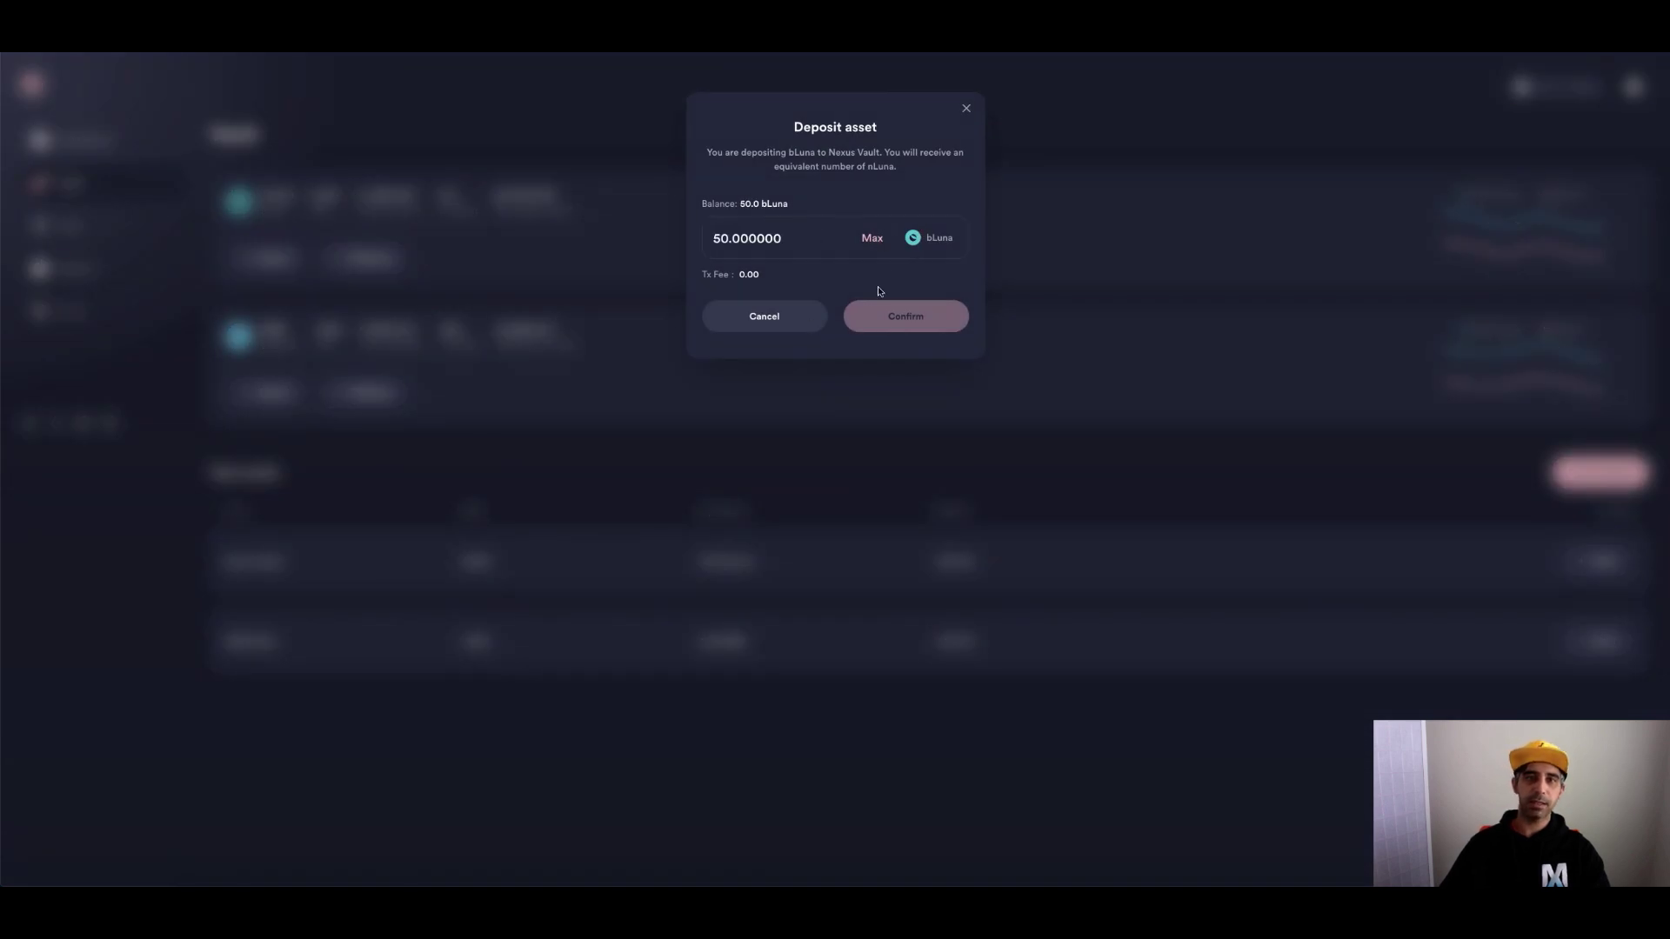
click(941, 321)
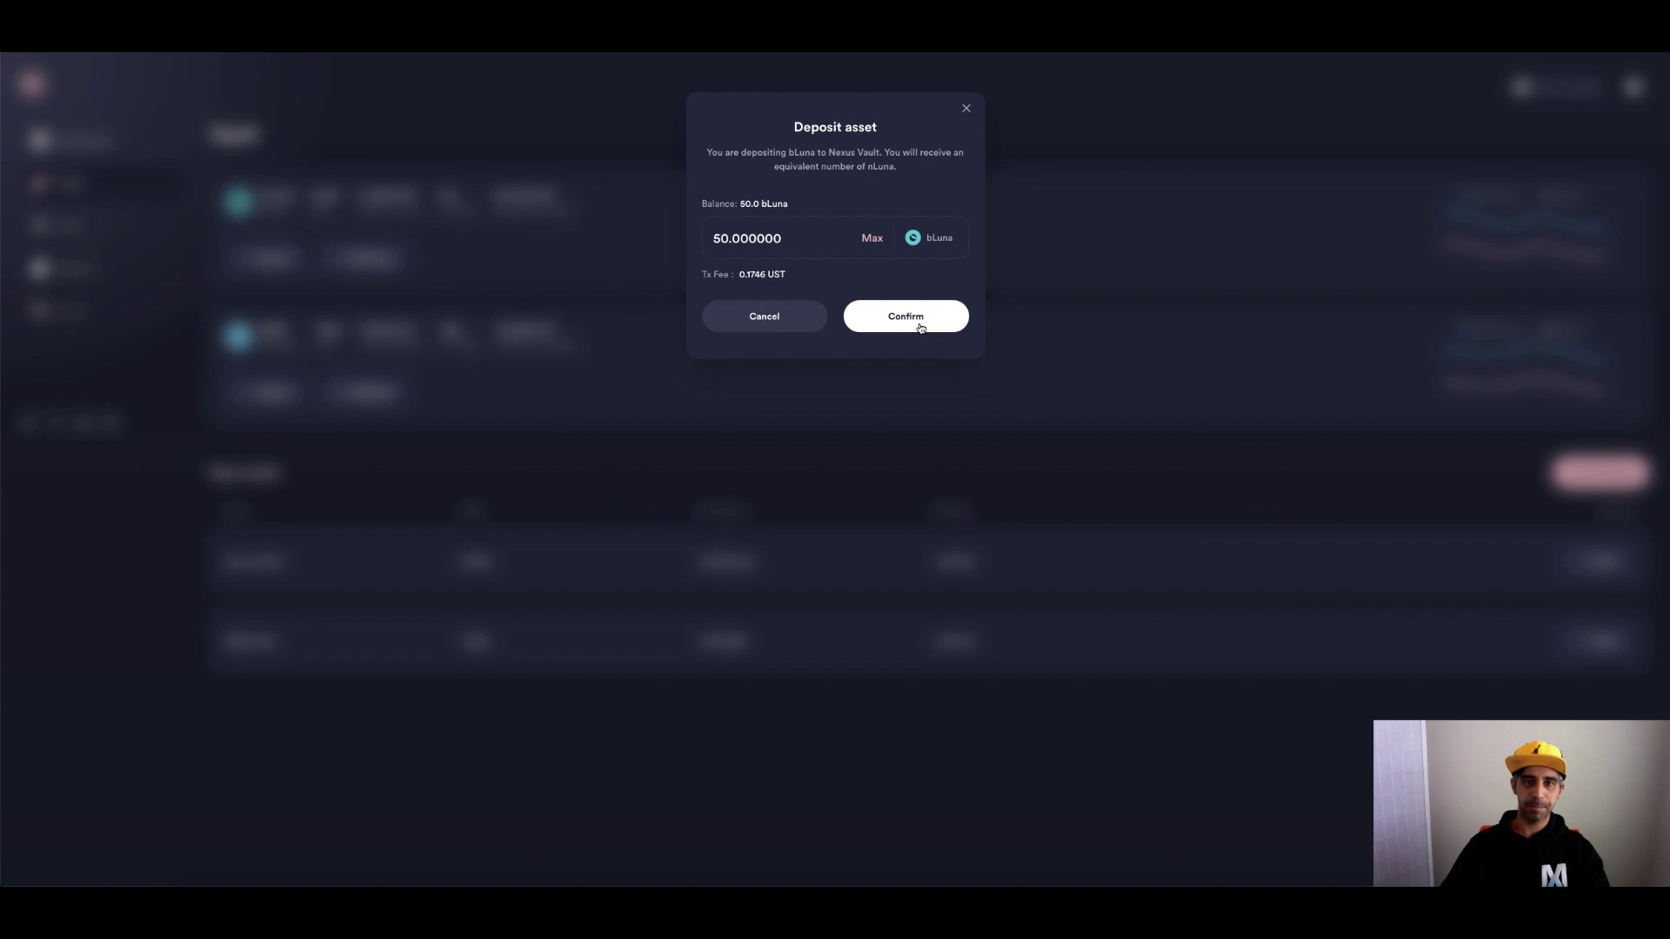
click(921, 329)
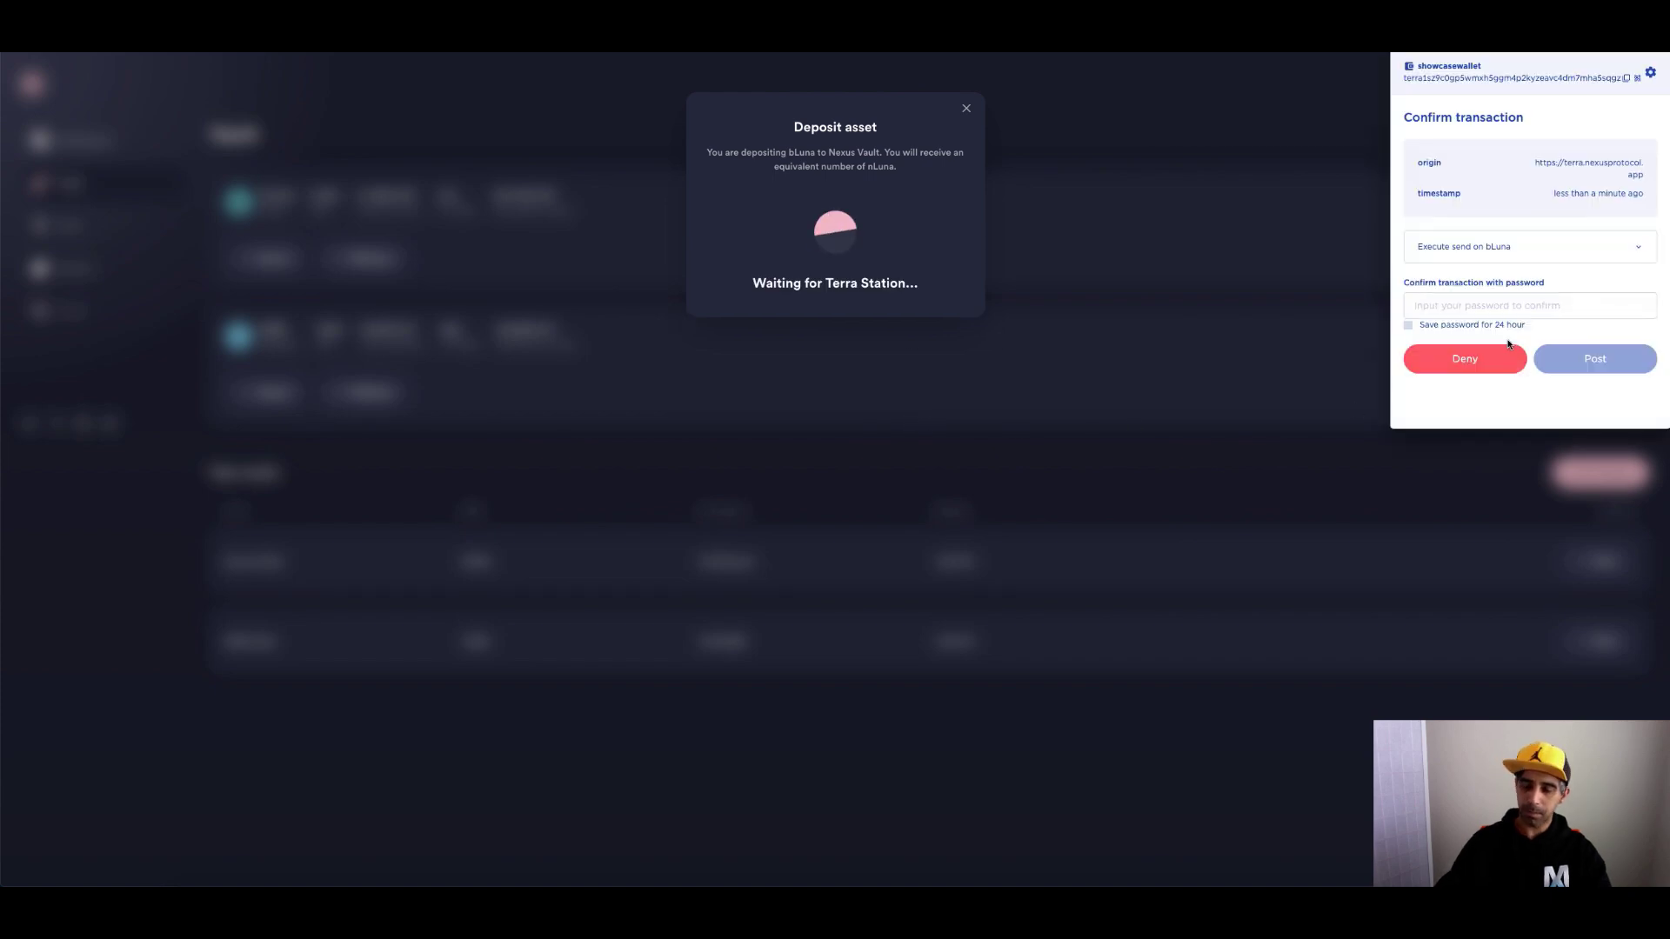
text(**************)
key(Return)
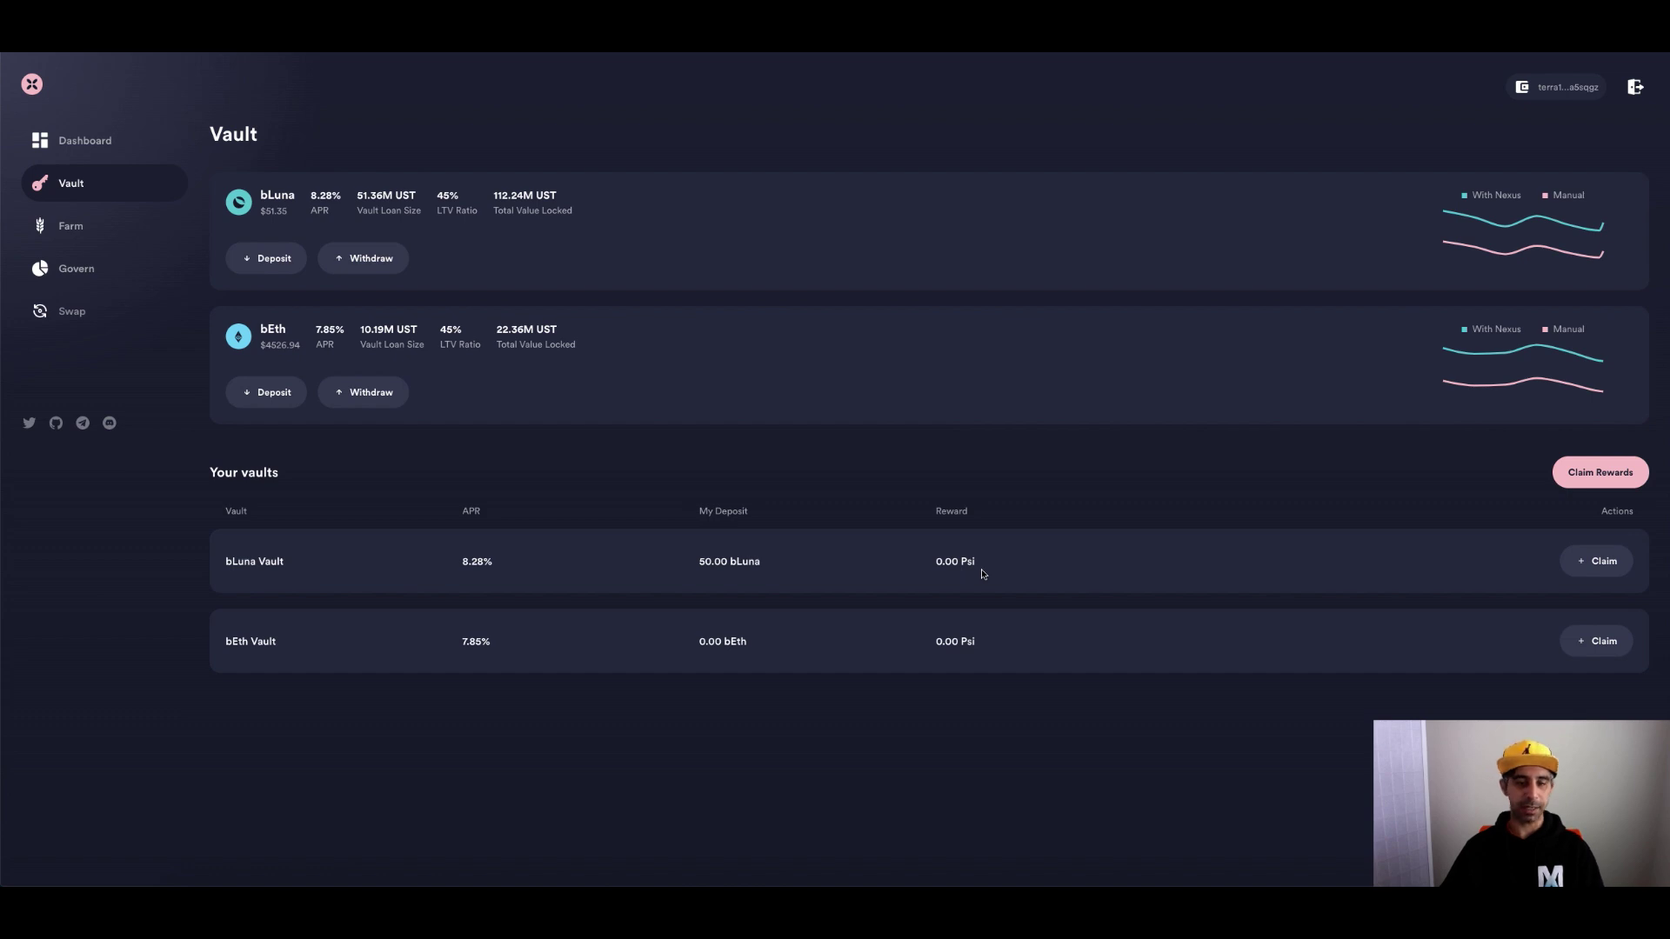
Step: Check the bLuna vault APR on its chart, then go to the Farm page
mouse_move(1431, 248)
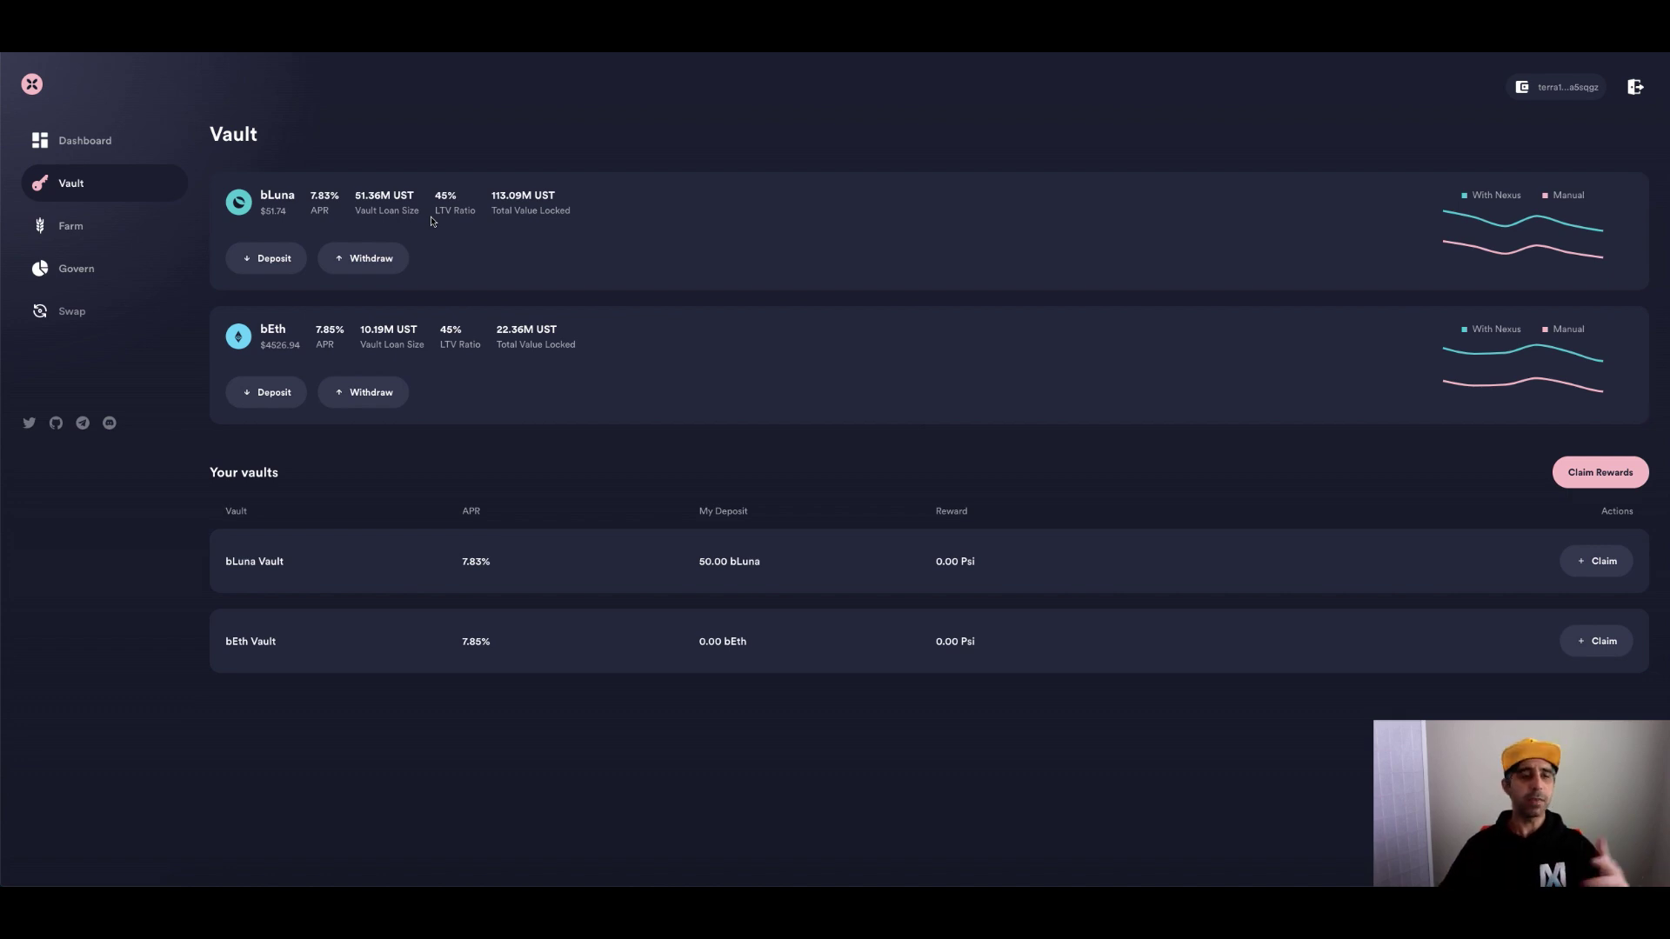
click(83, 237)
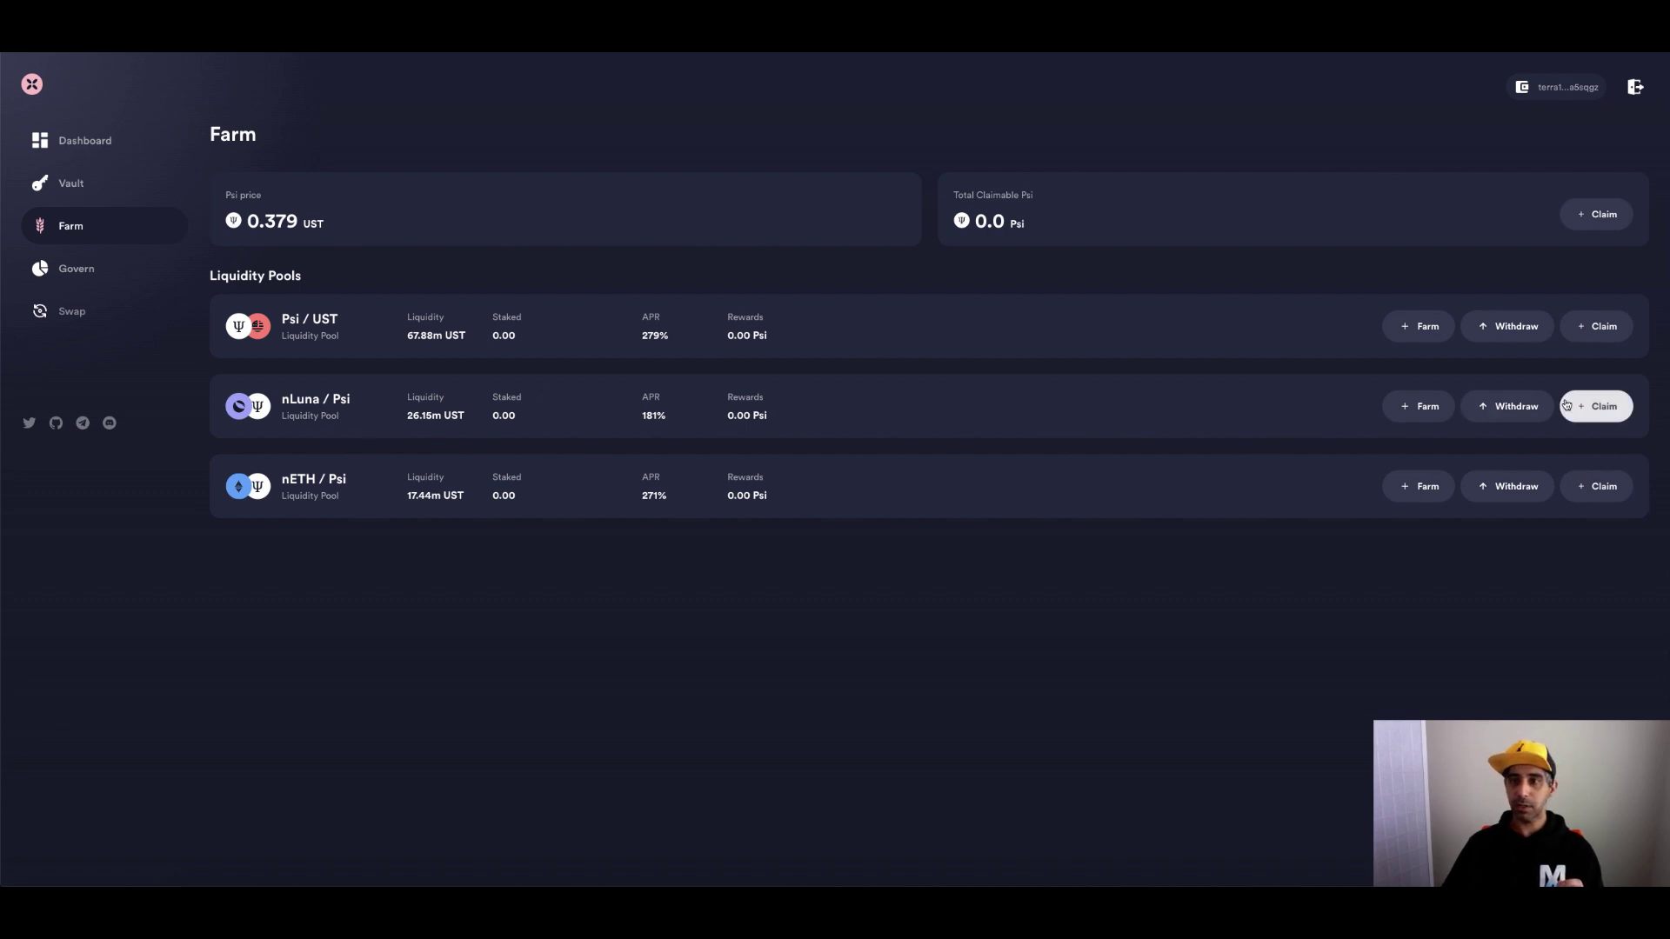
Step: Open the Farm form for the nLuna / Psi liquidity pool
click(1432, 417)
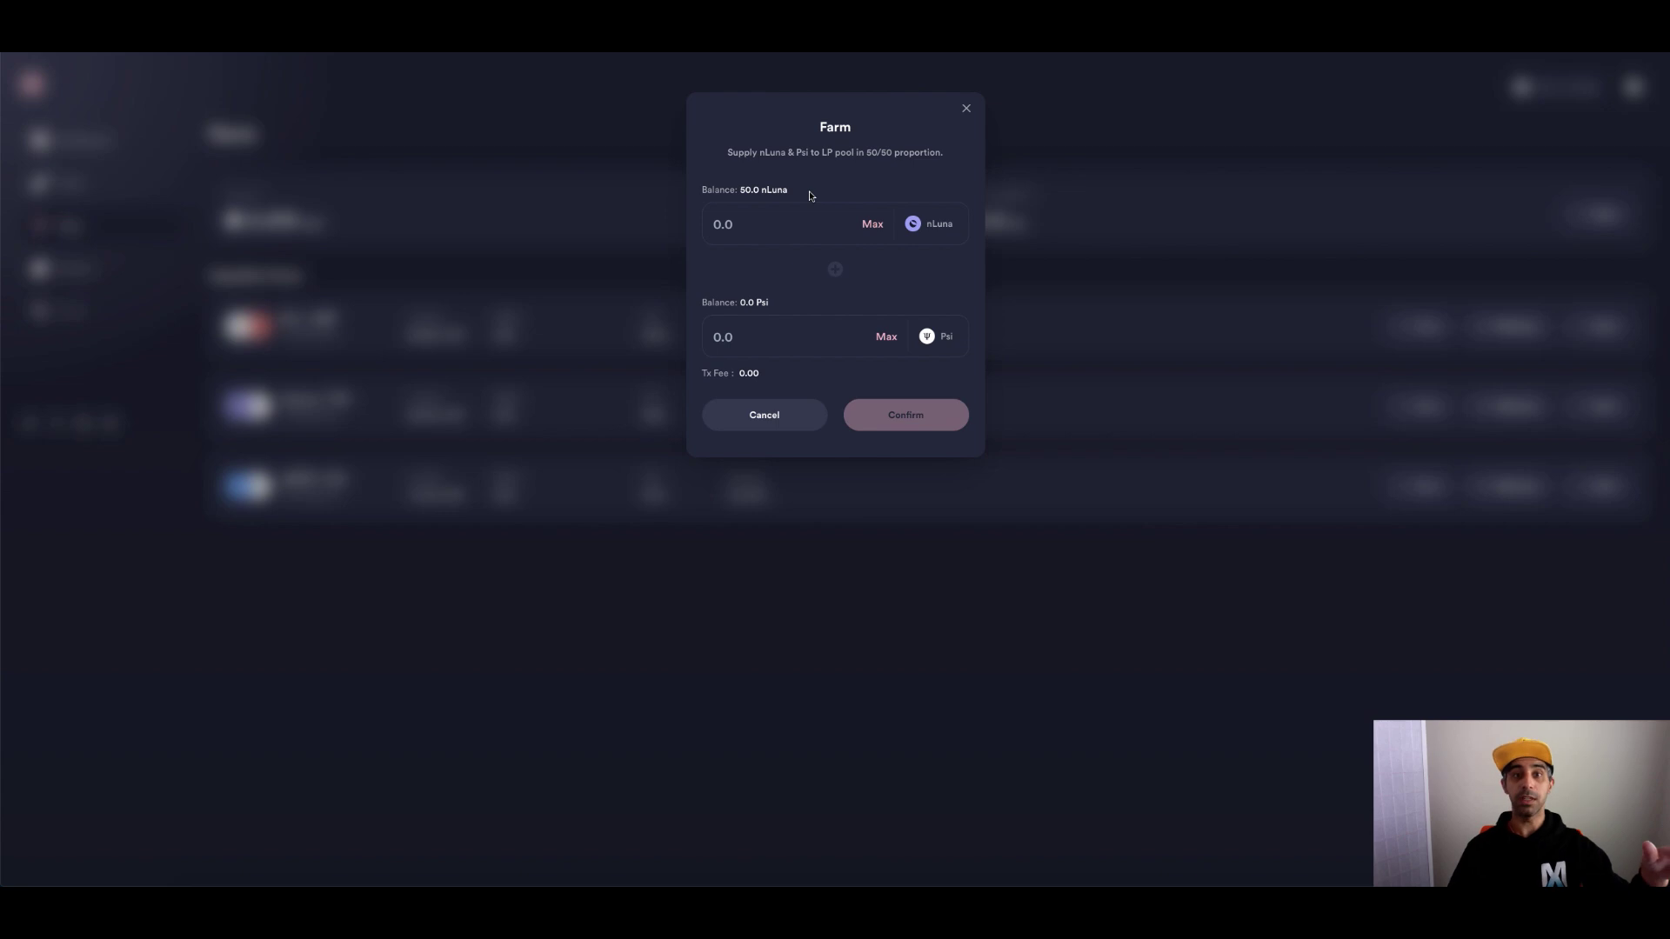
Step: Enter 25 nLuna in the farm form, which auto-pairs 3361.404571 Psi
click(742, 229)
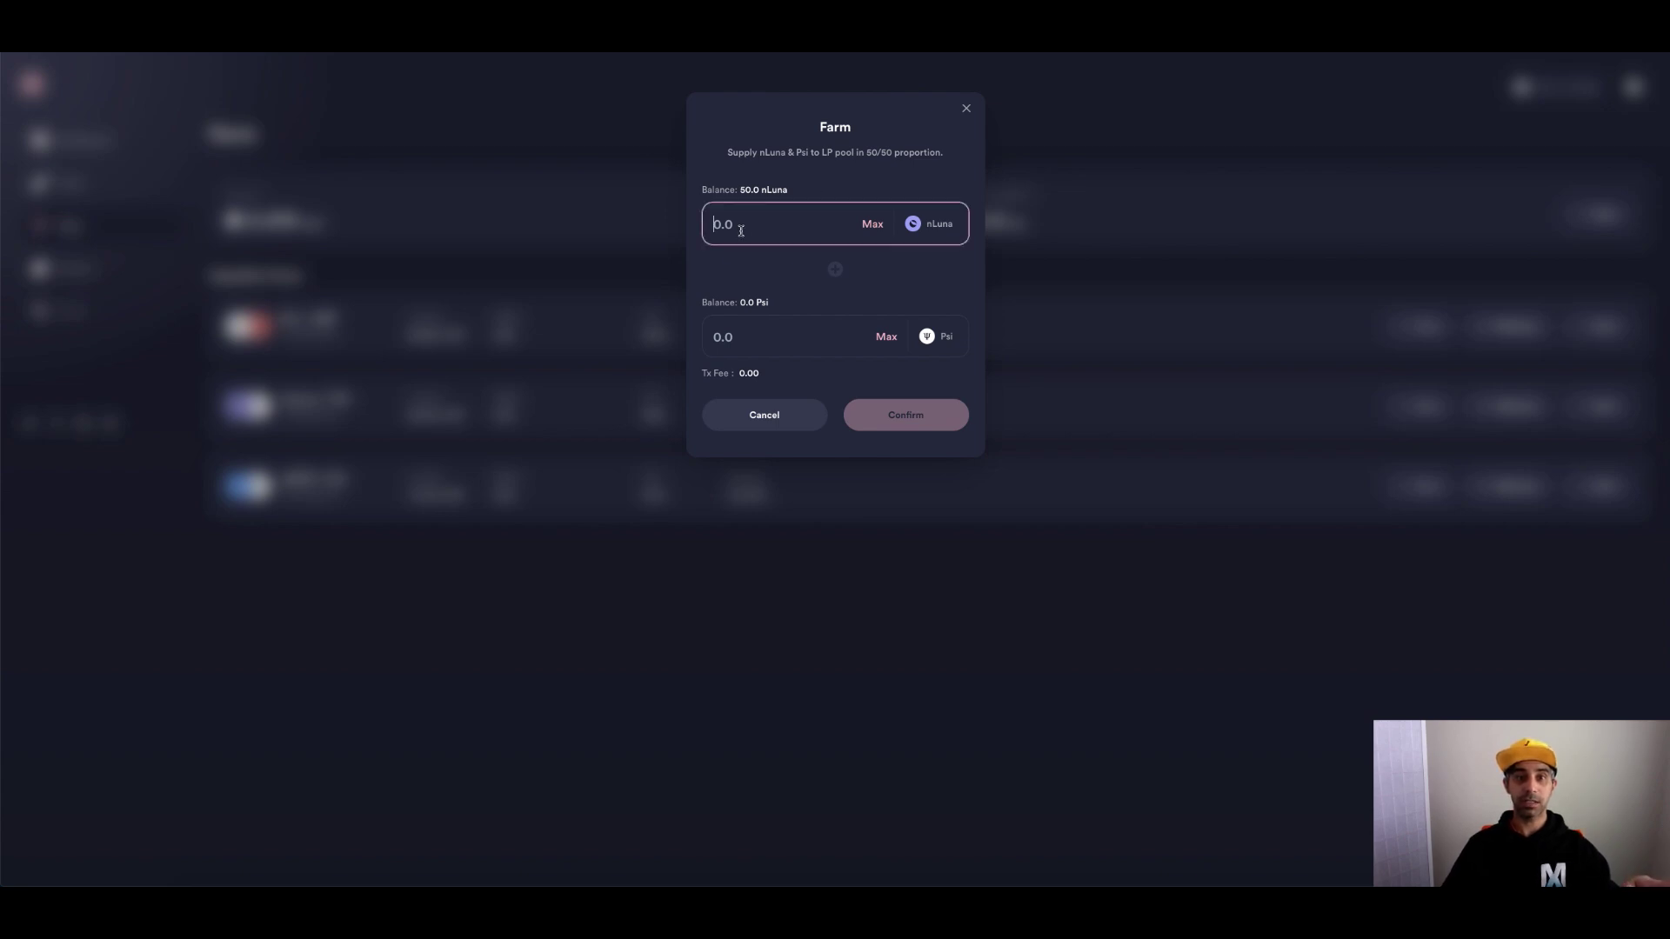
text(25)
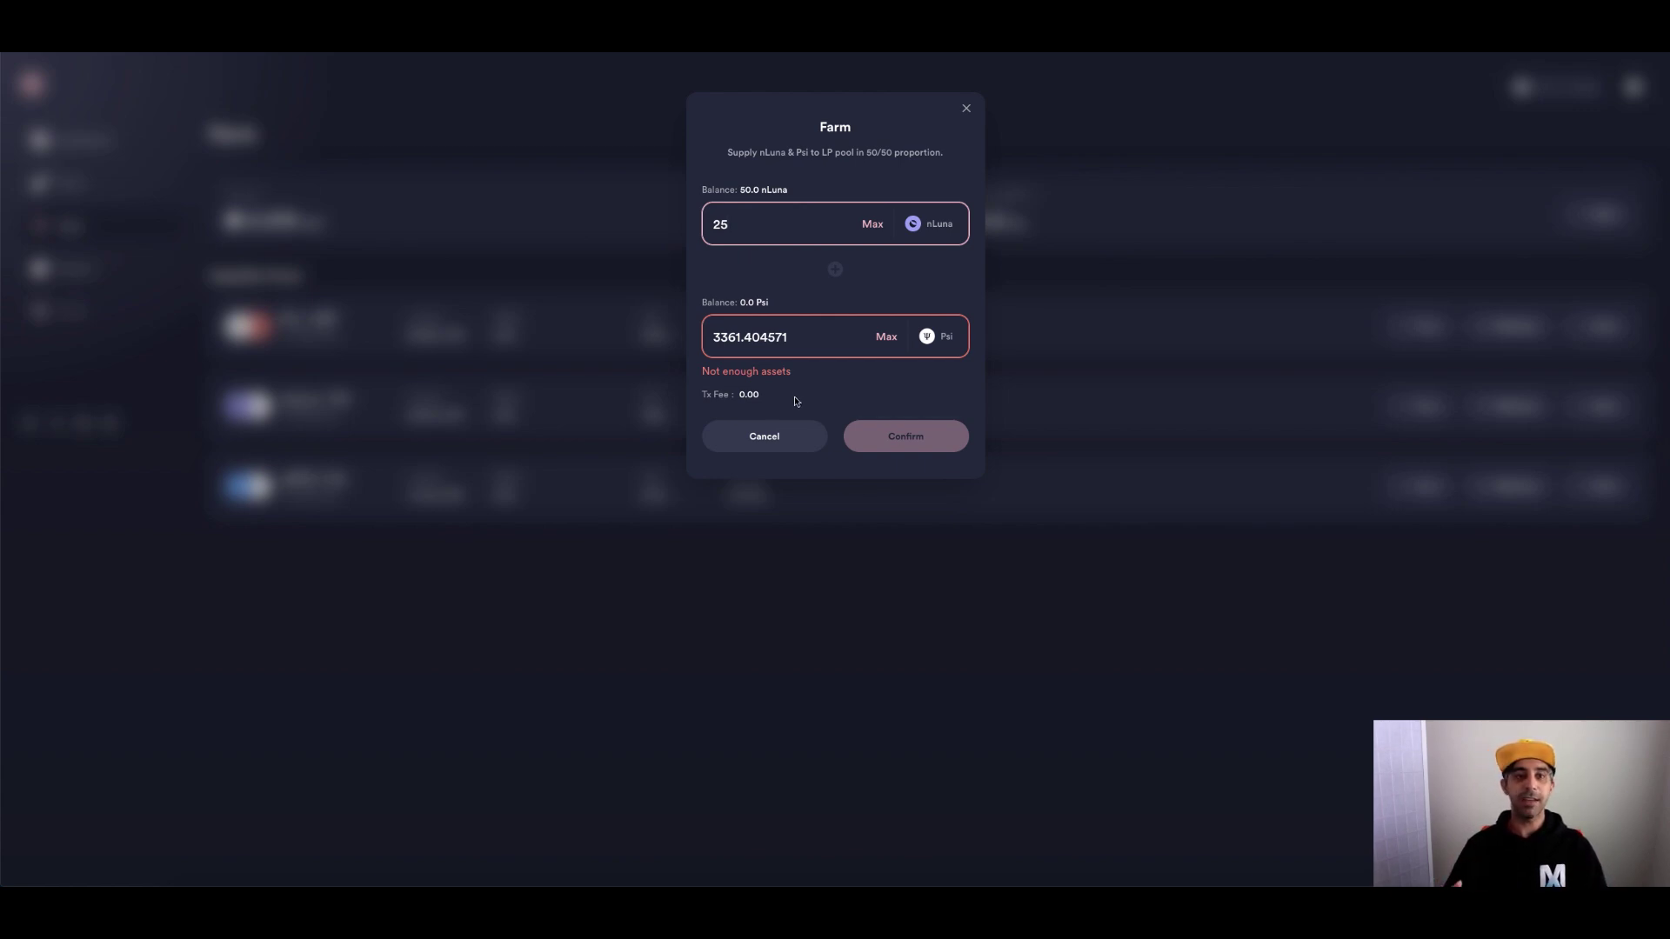
Step: Cancel the nLuna / Psi farm form and reload the Farm page with F5
click(788, 436)
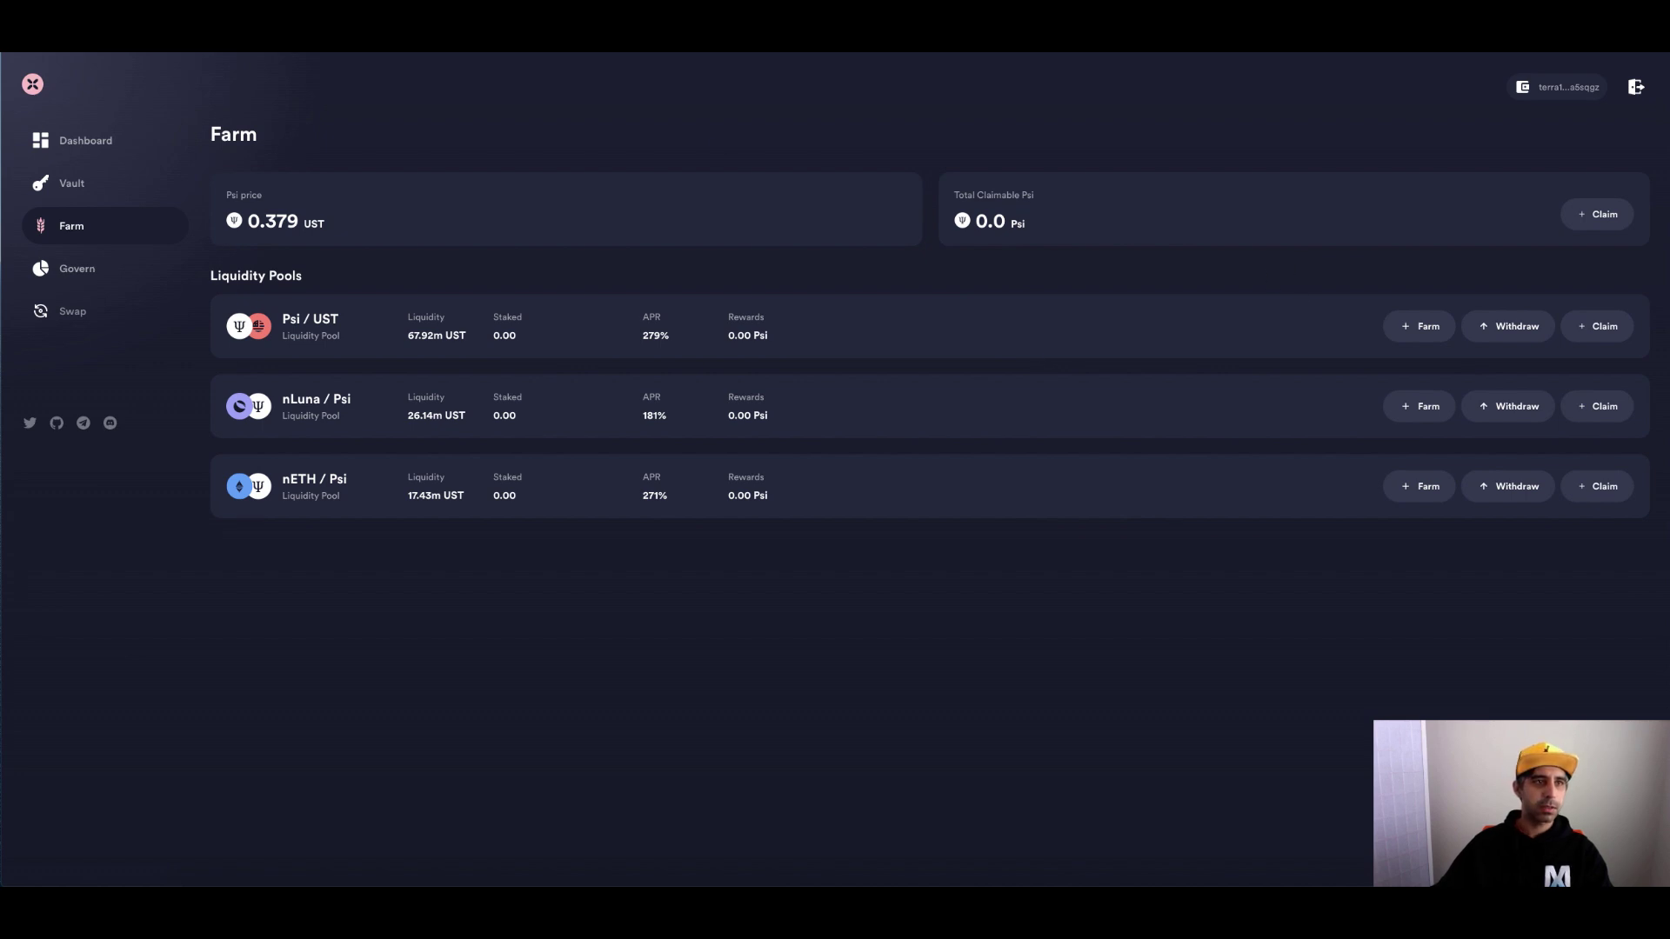
key(F5)
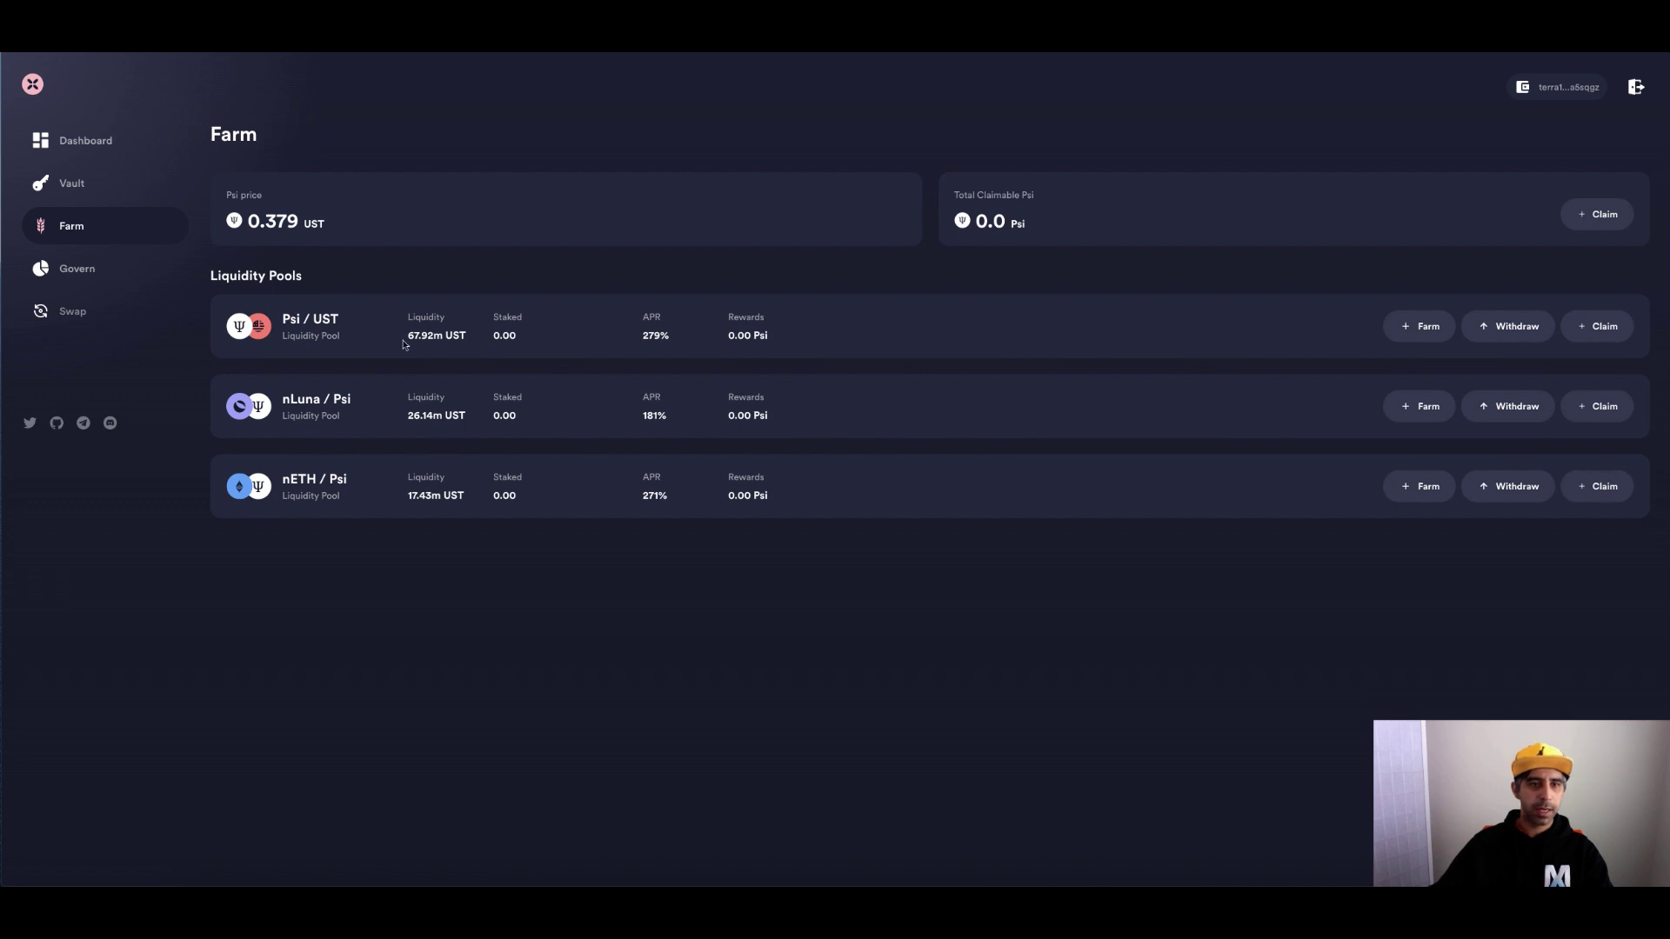
Step: Visit the Vault page, then return to the Farm page's liquidity pool list
click(87, 183)
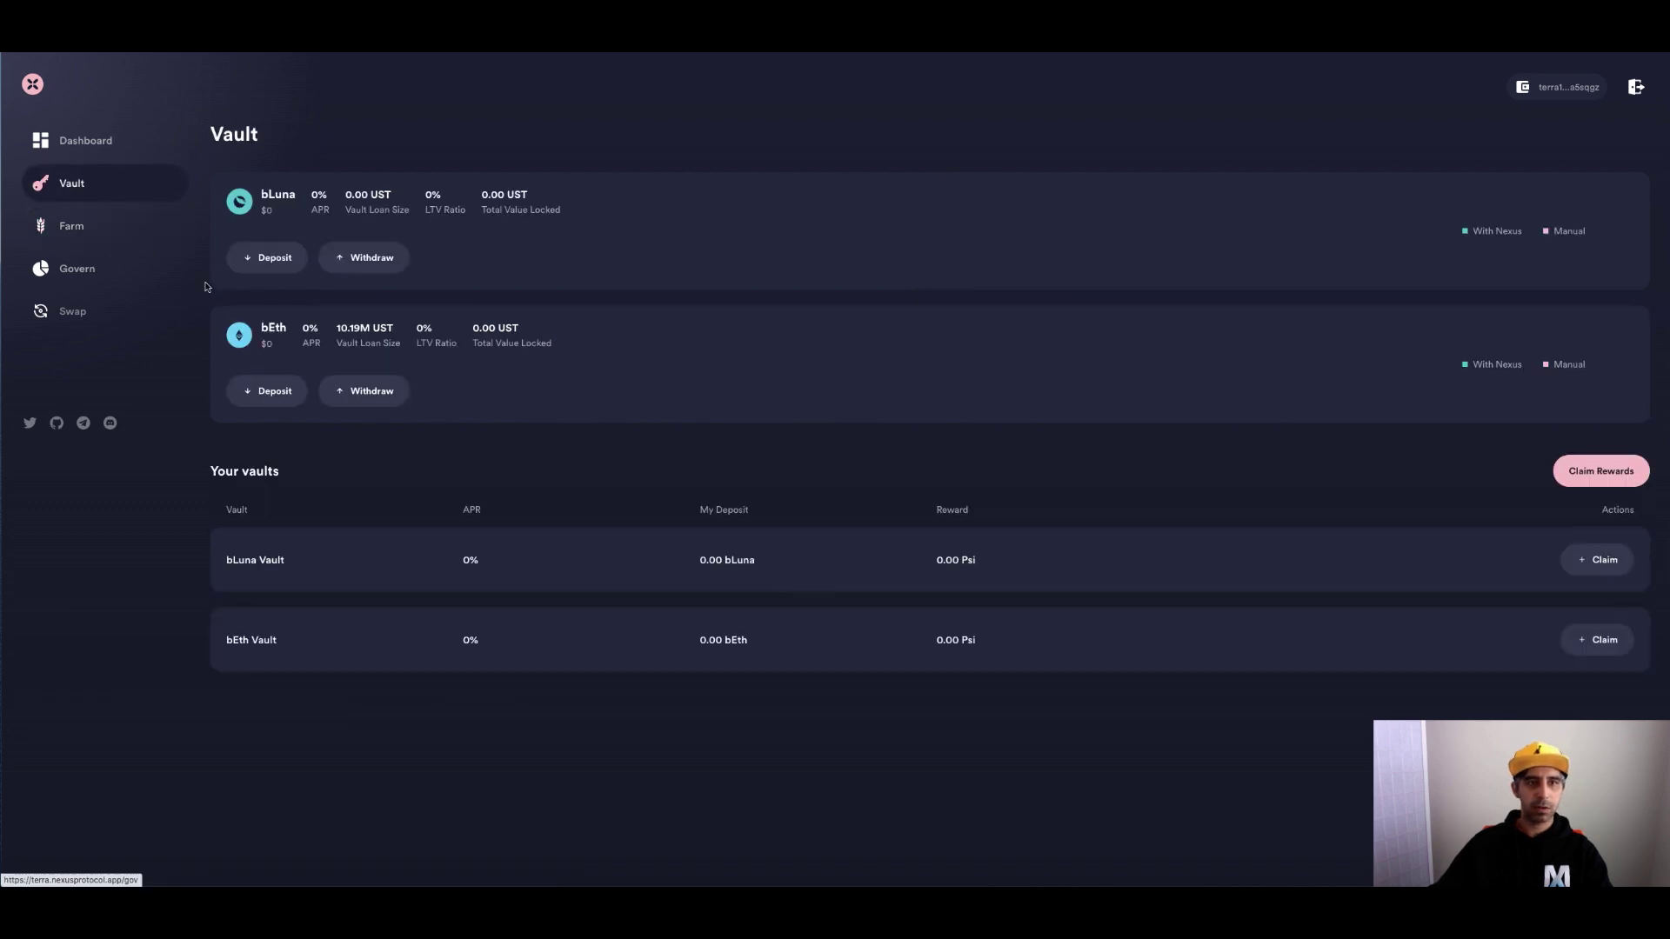
click(79, 227)
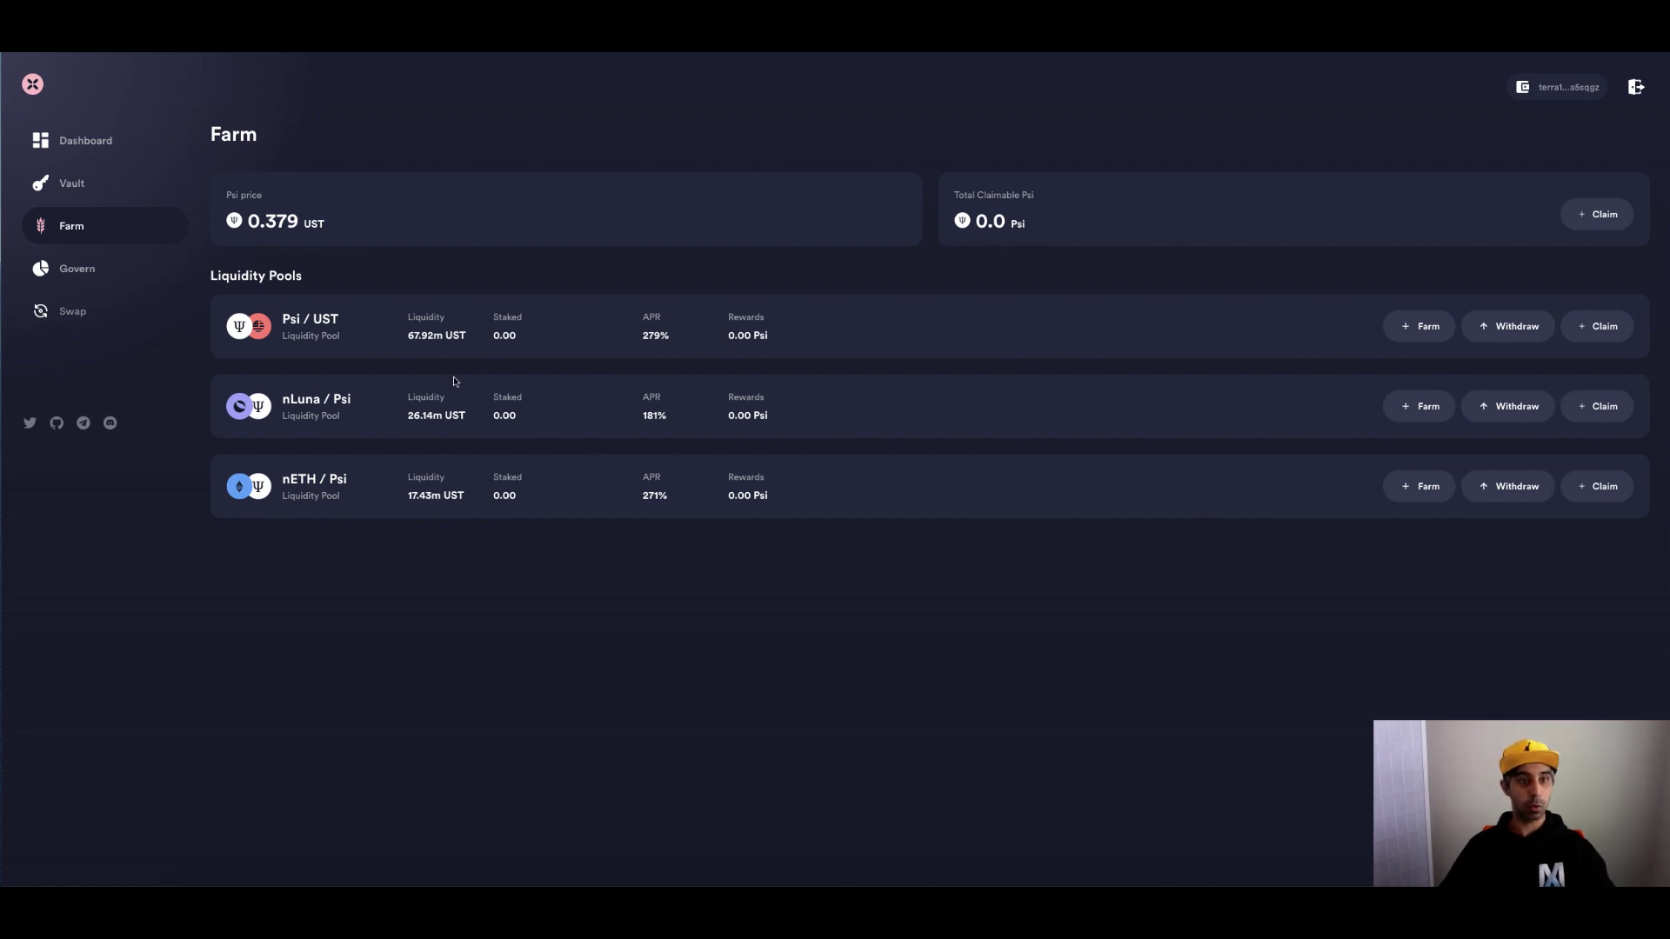
click(76, 185)
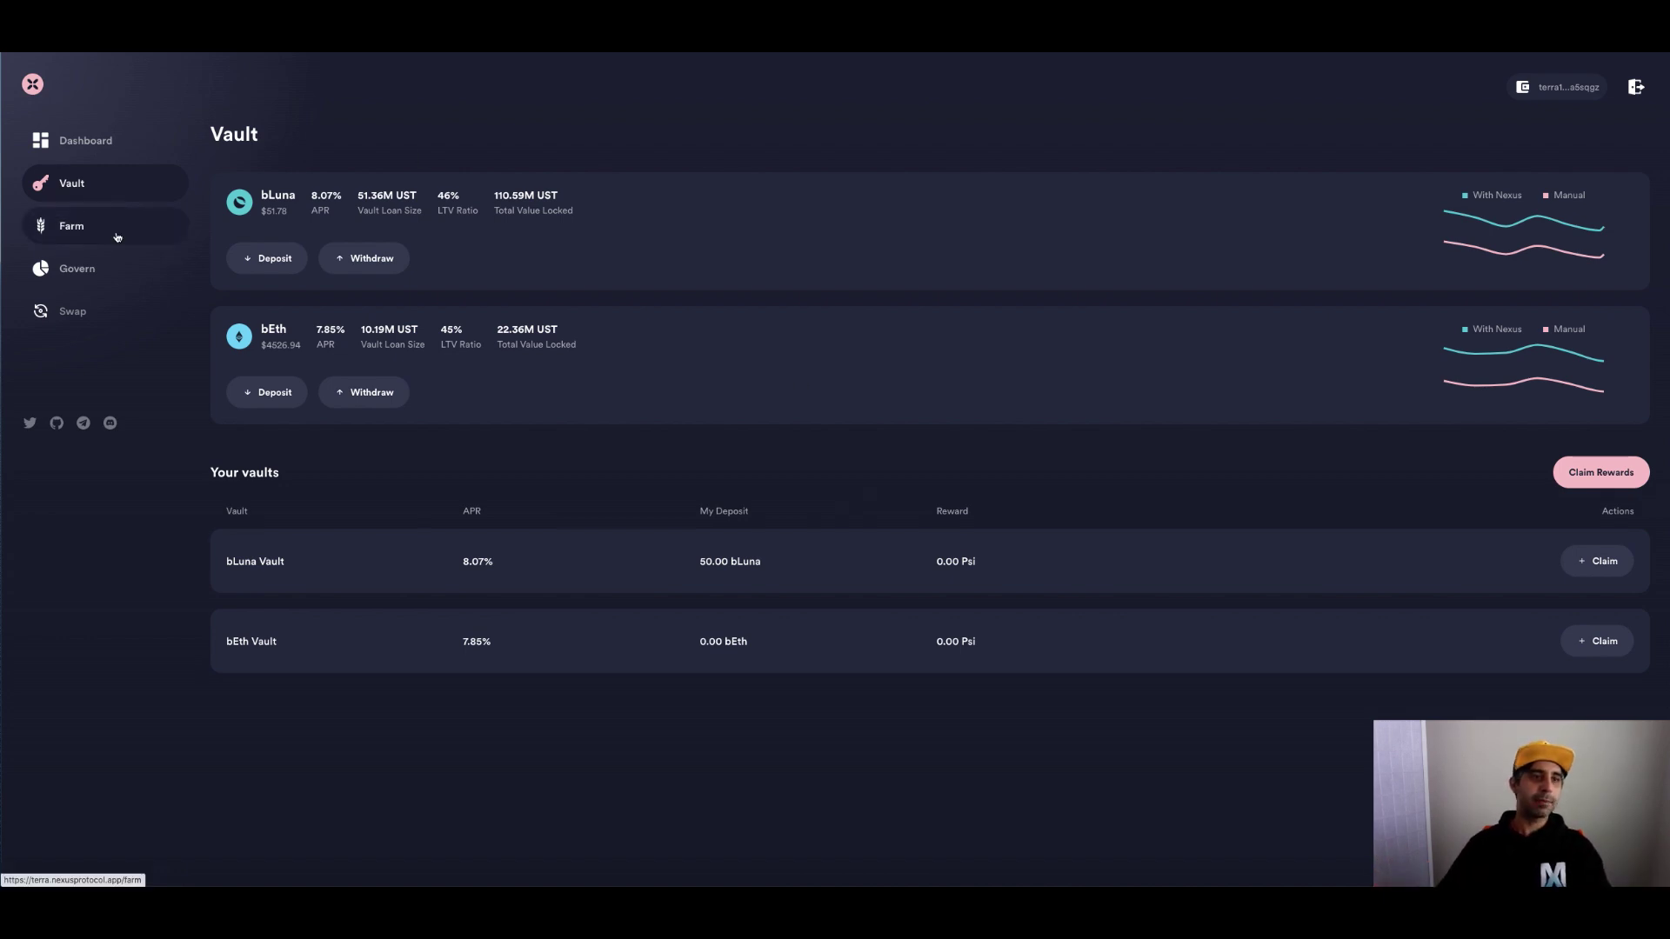
click(78, 226)
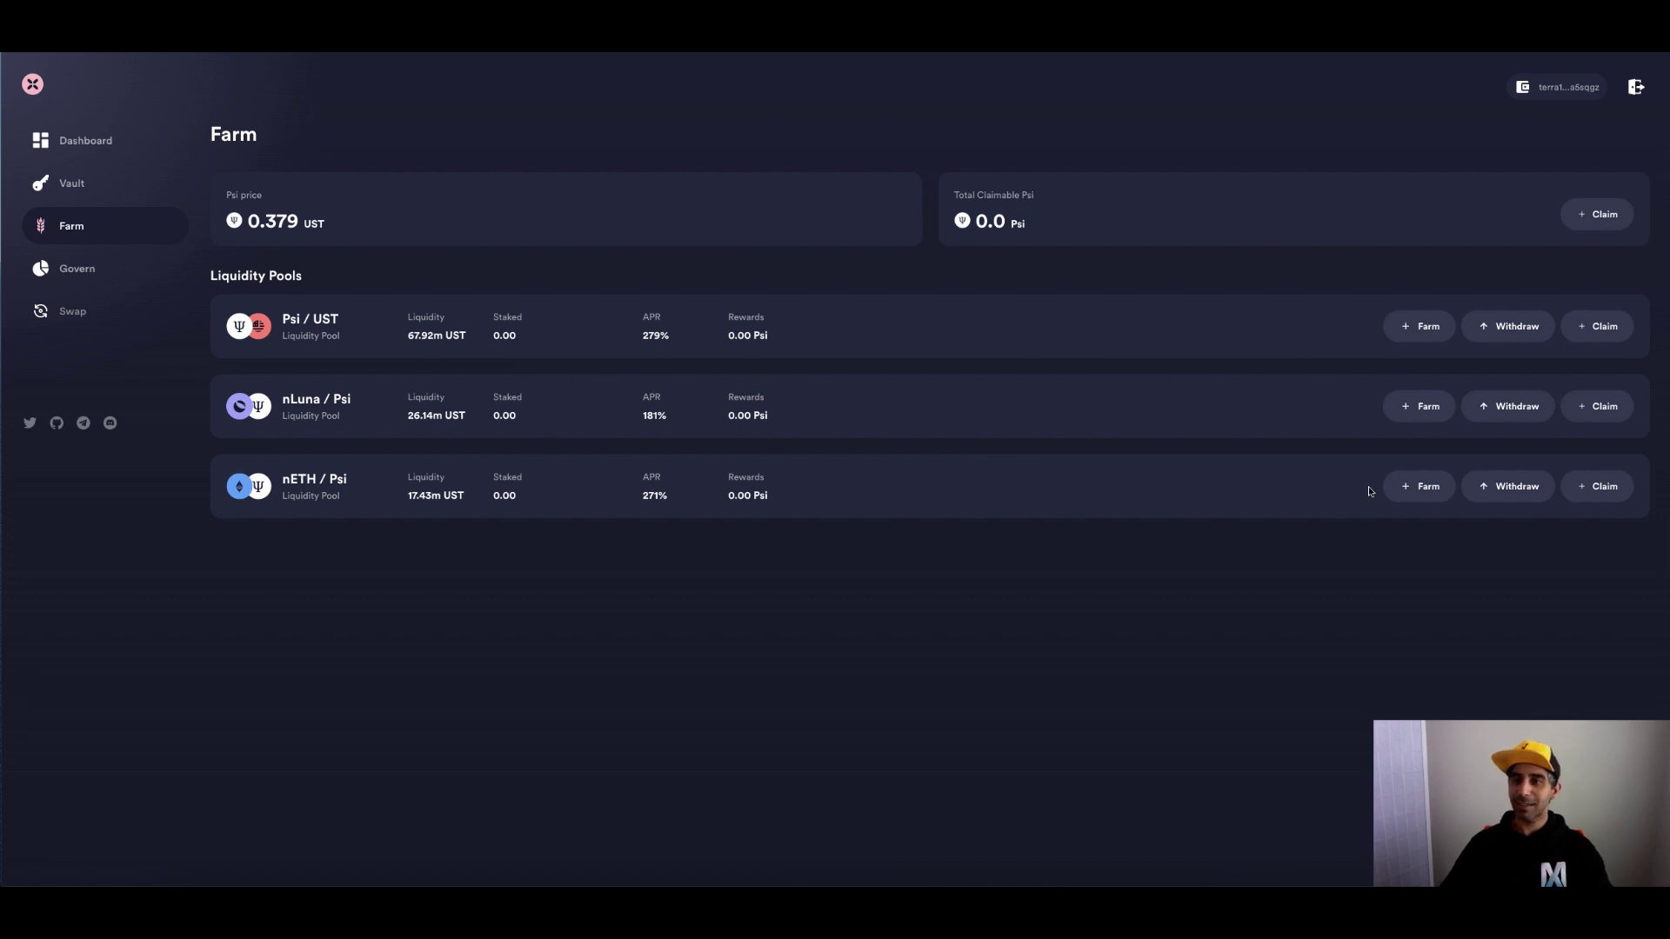
Step: Supply the full 161.434941 Psi with 1.200744 nLuna to the nLuna / Psi farm
click(1410, 410)
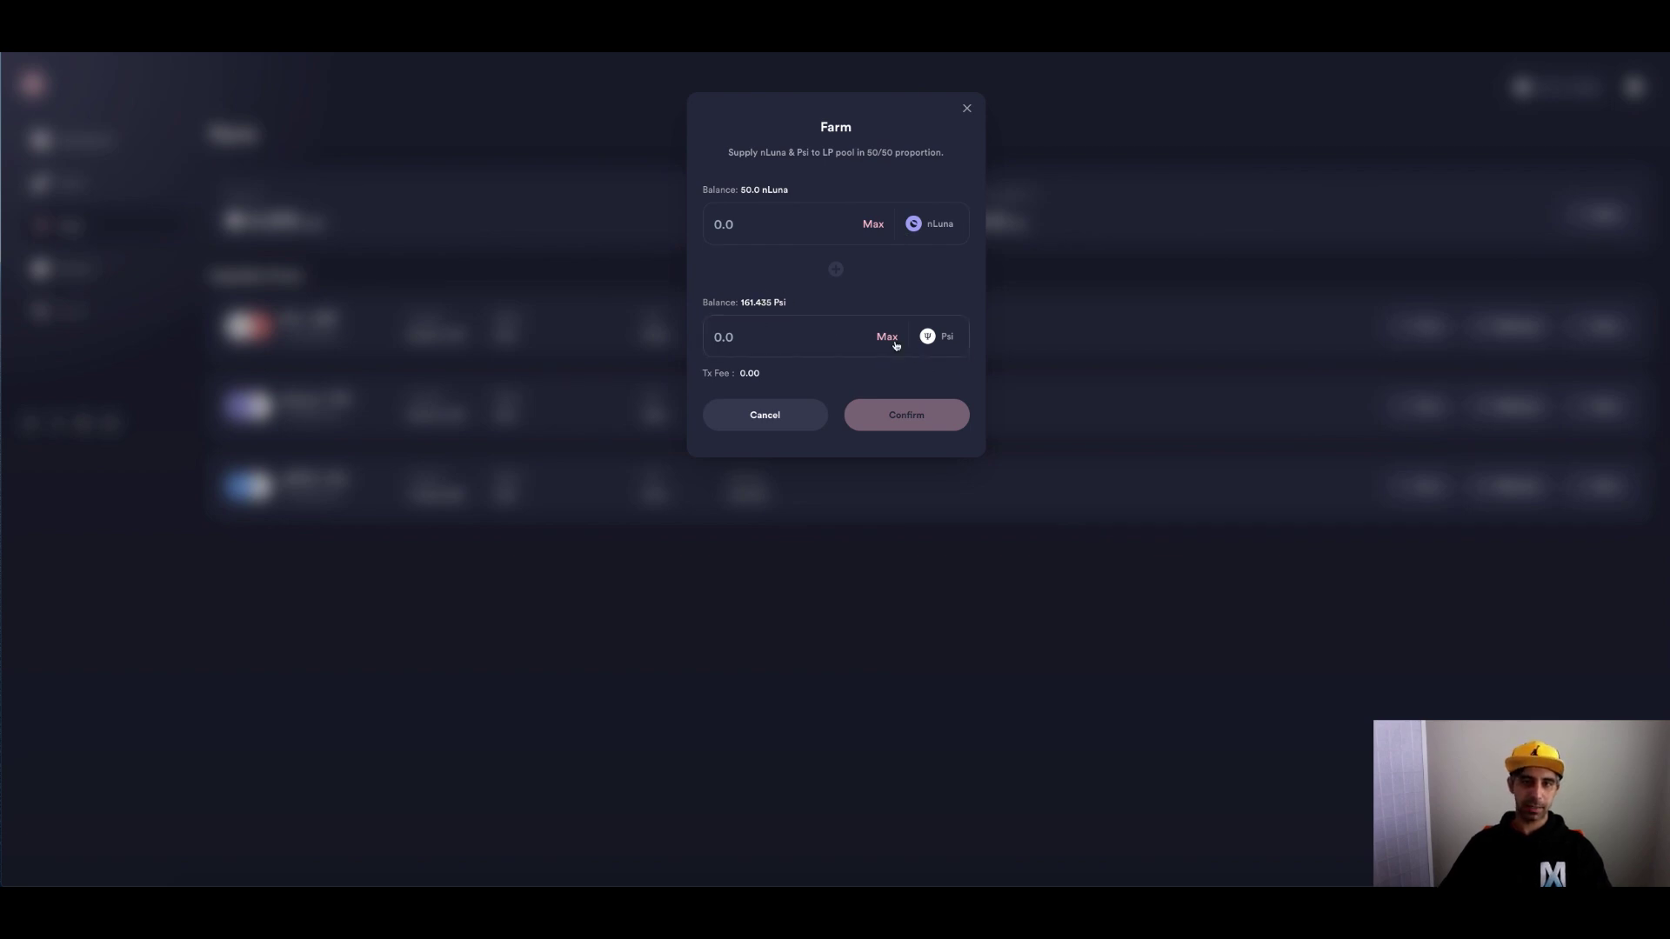
click(888, 338)
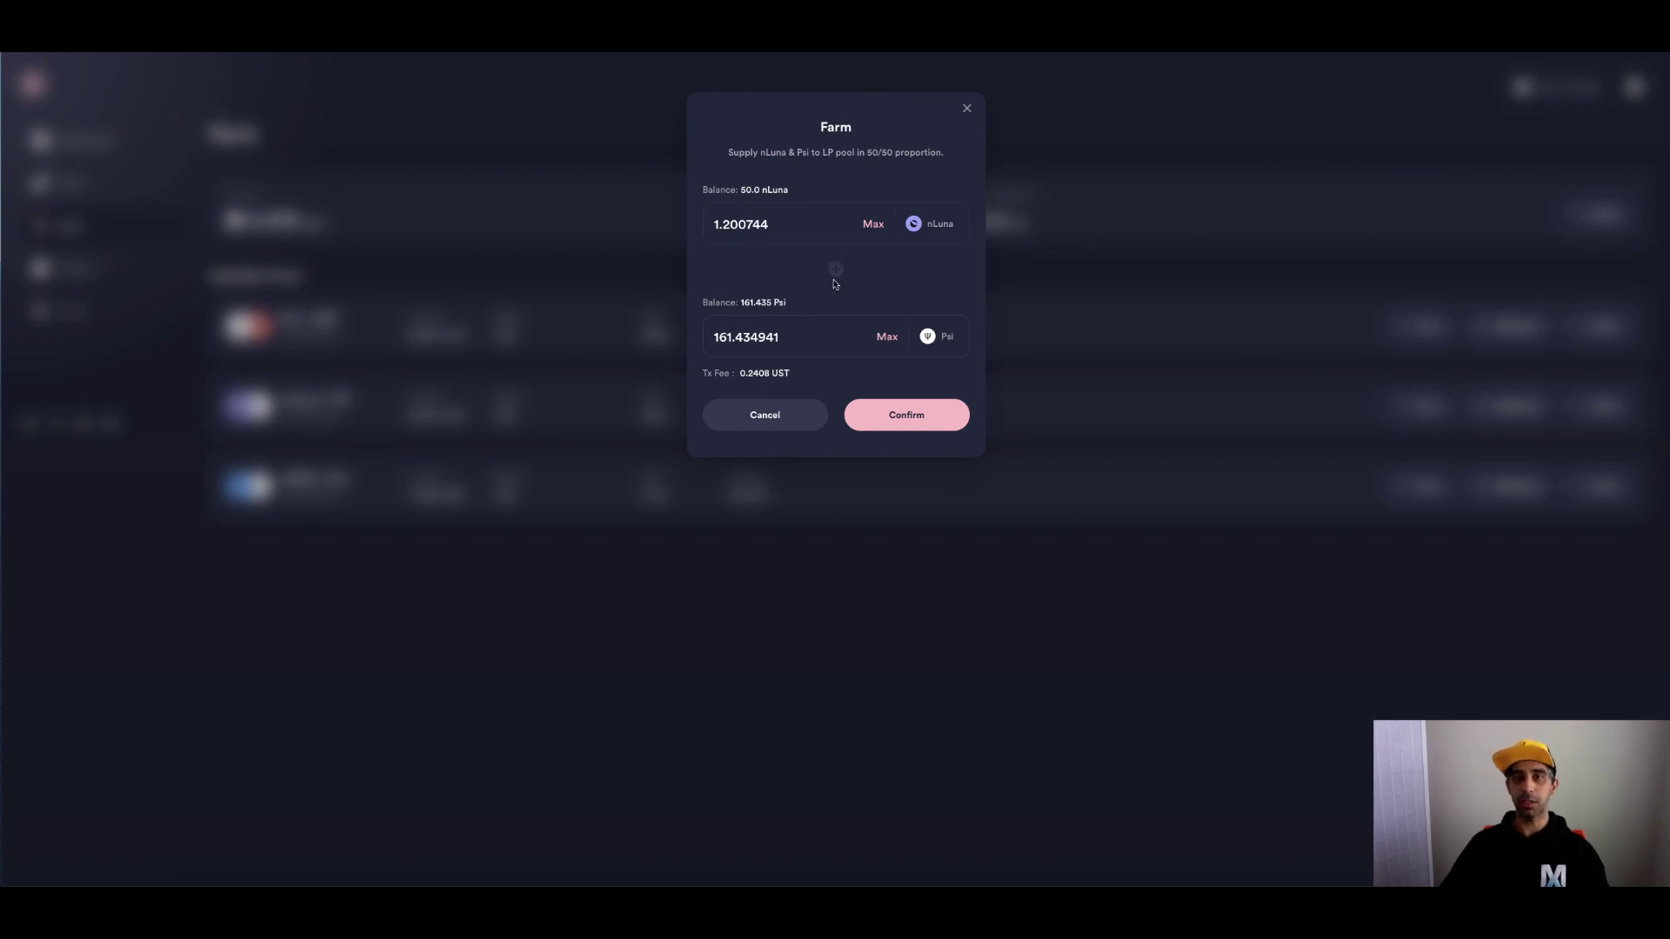
click(904, 416)
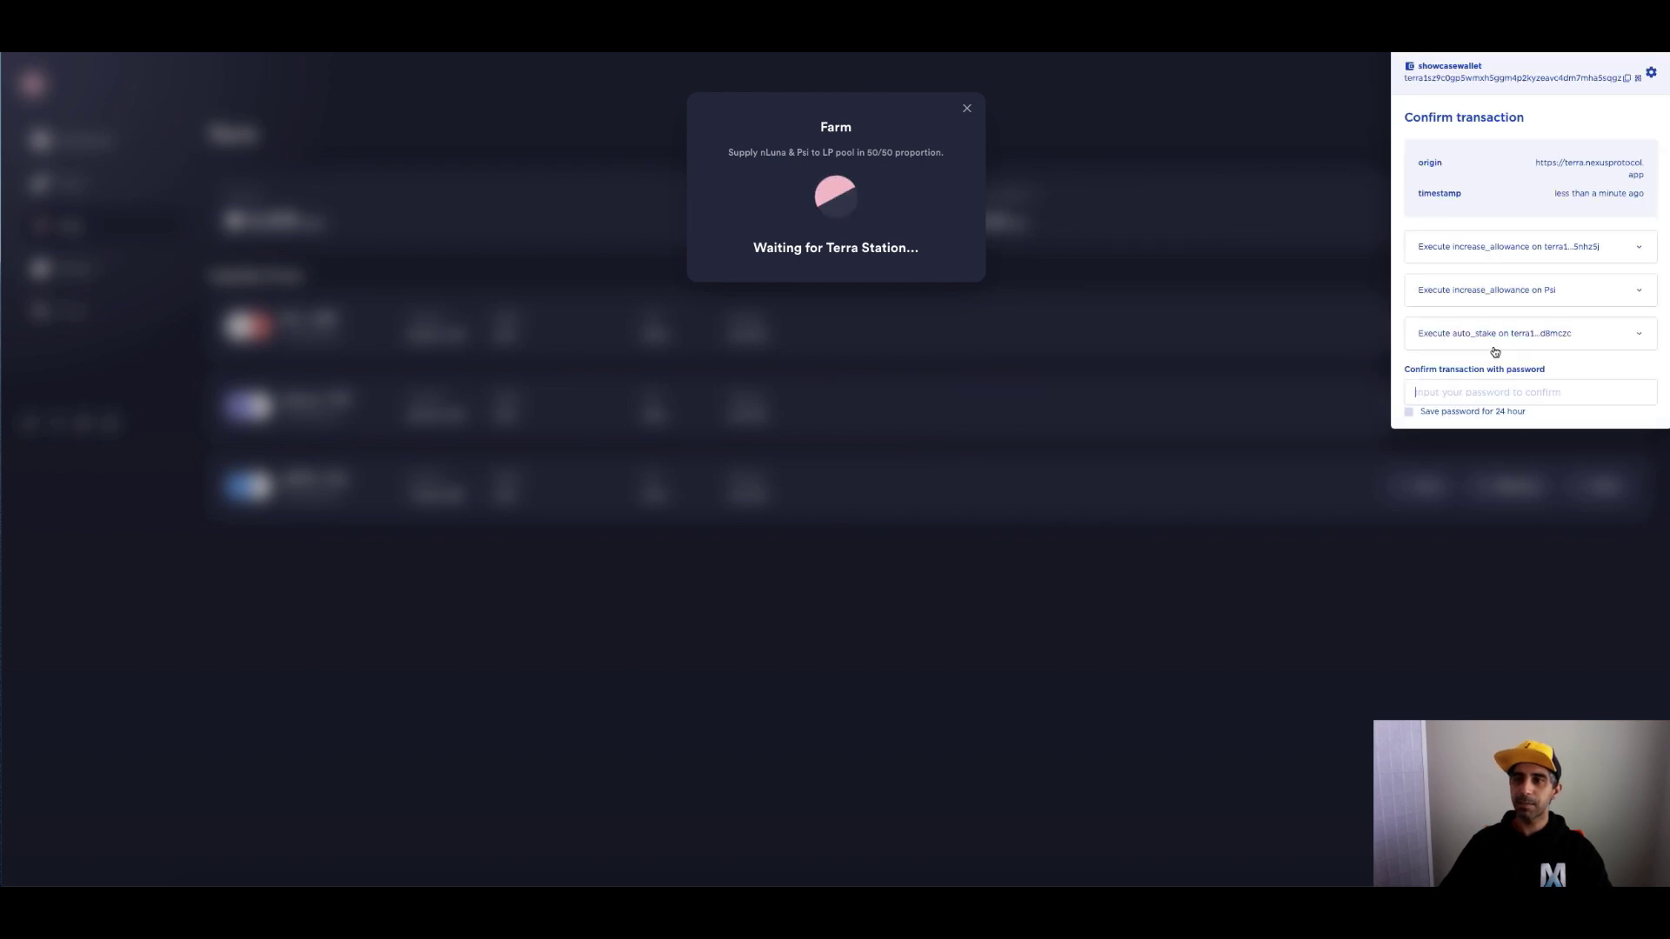
Step: Sign the nLuna / Psi farm deposit with the wallet password, then return to the Vault page
key(ctrl+v)
key(Return)
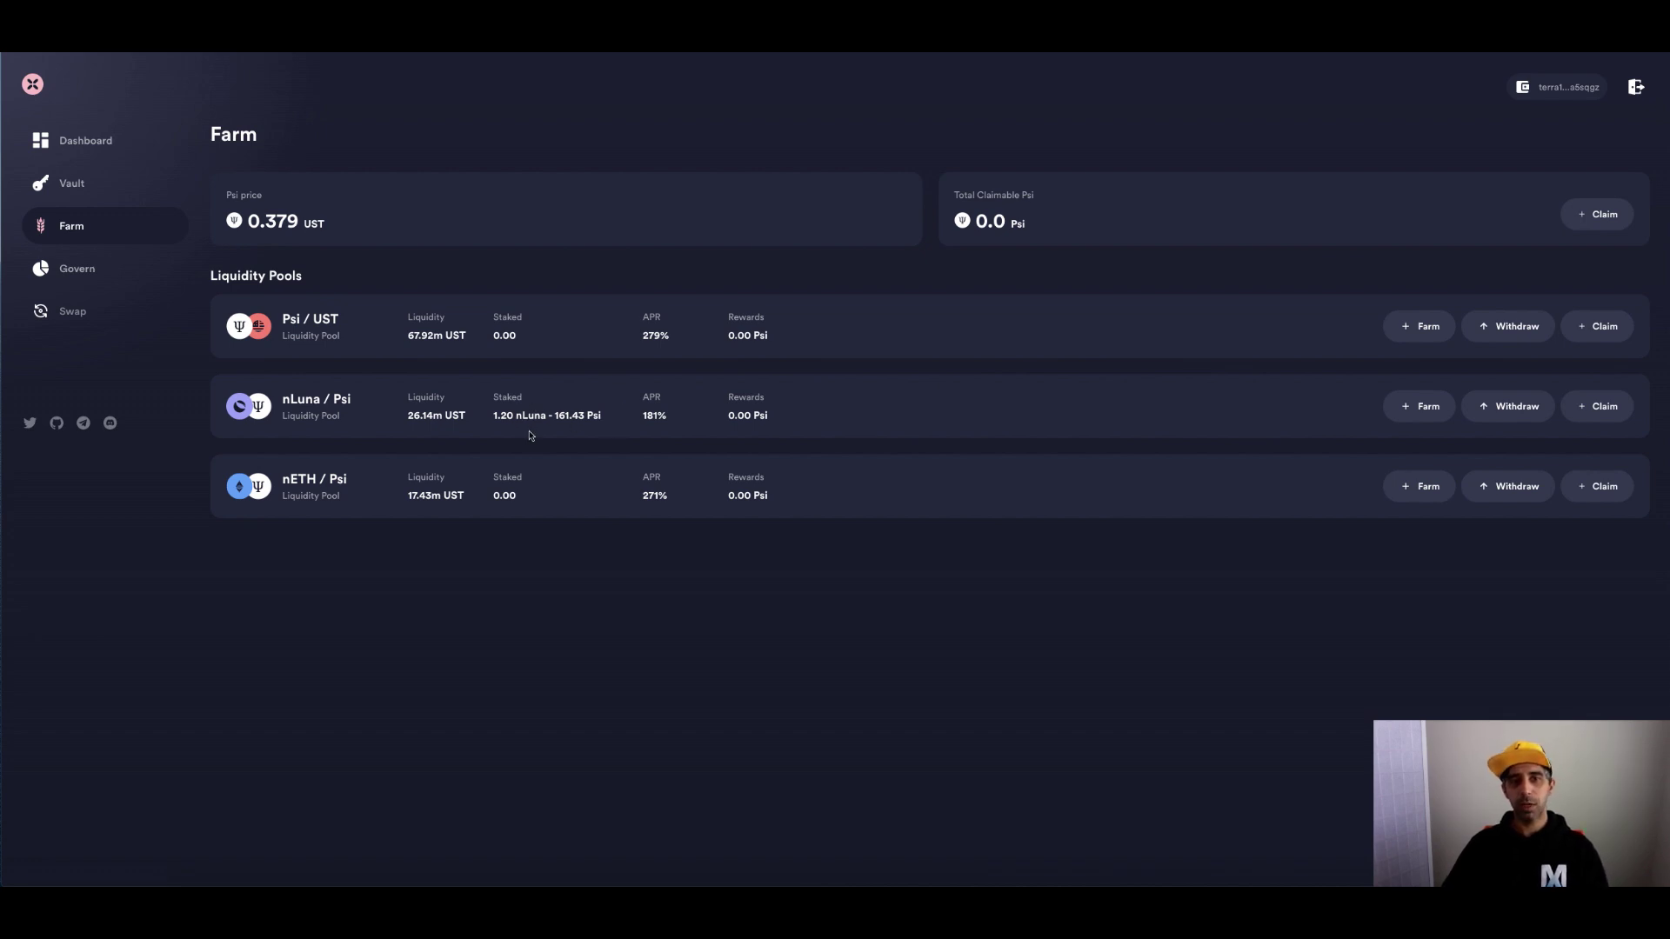
click(106, 184)
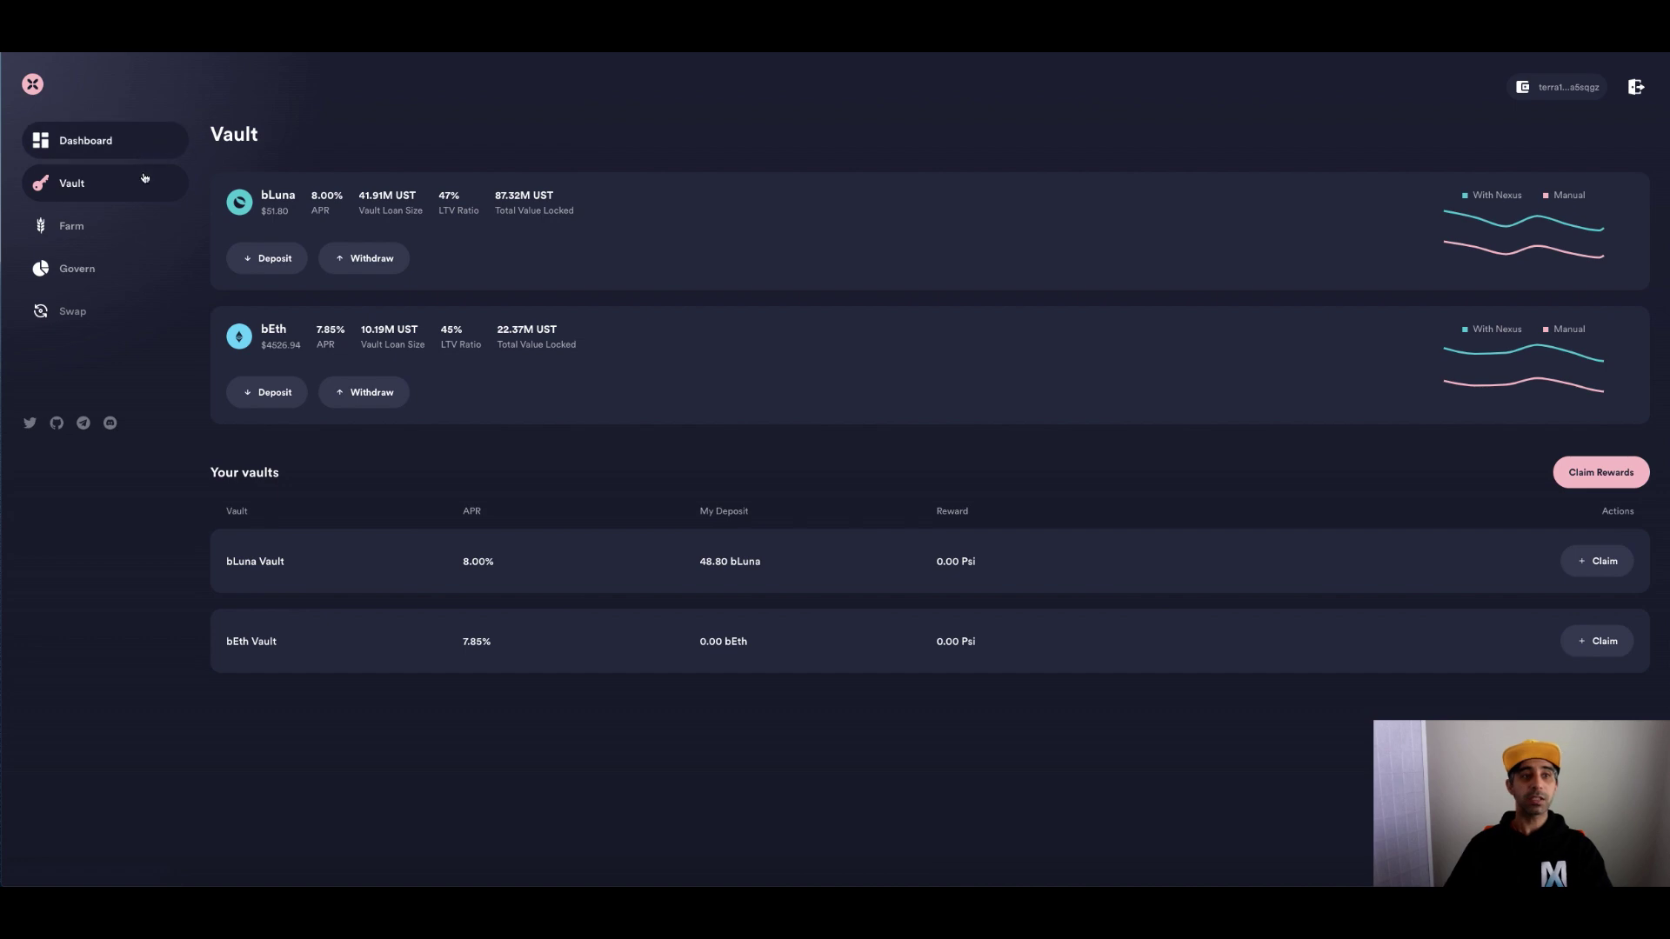
click(97, 313)
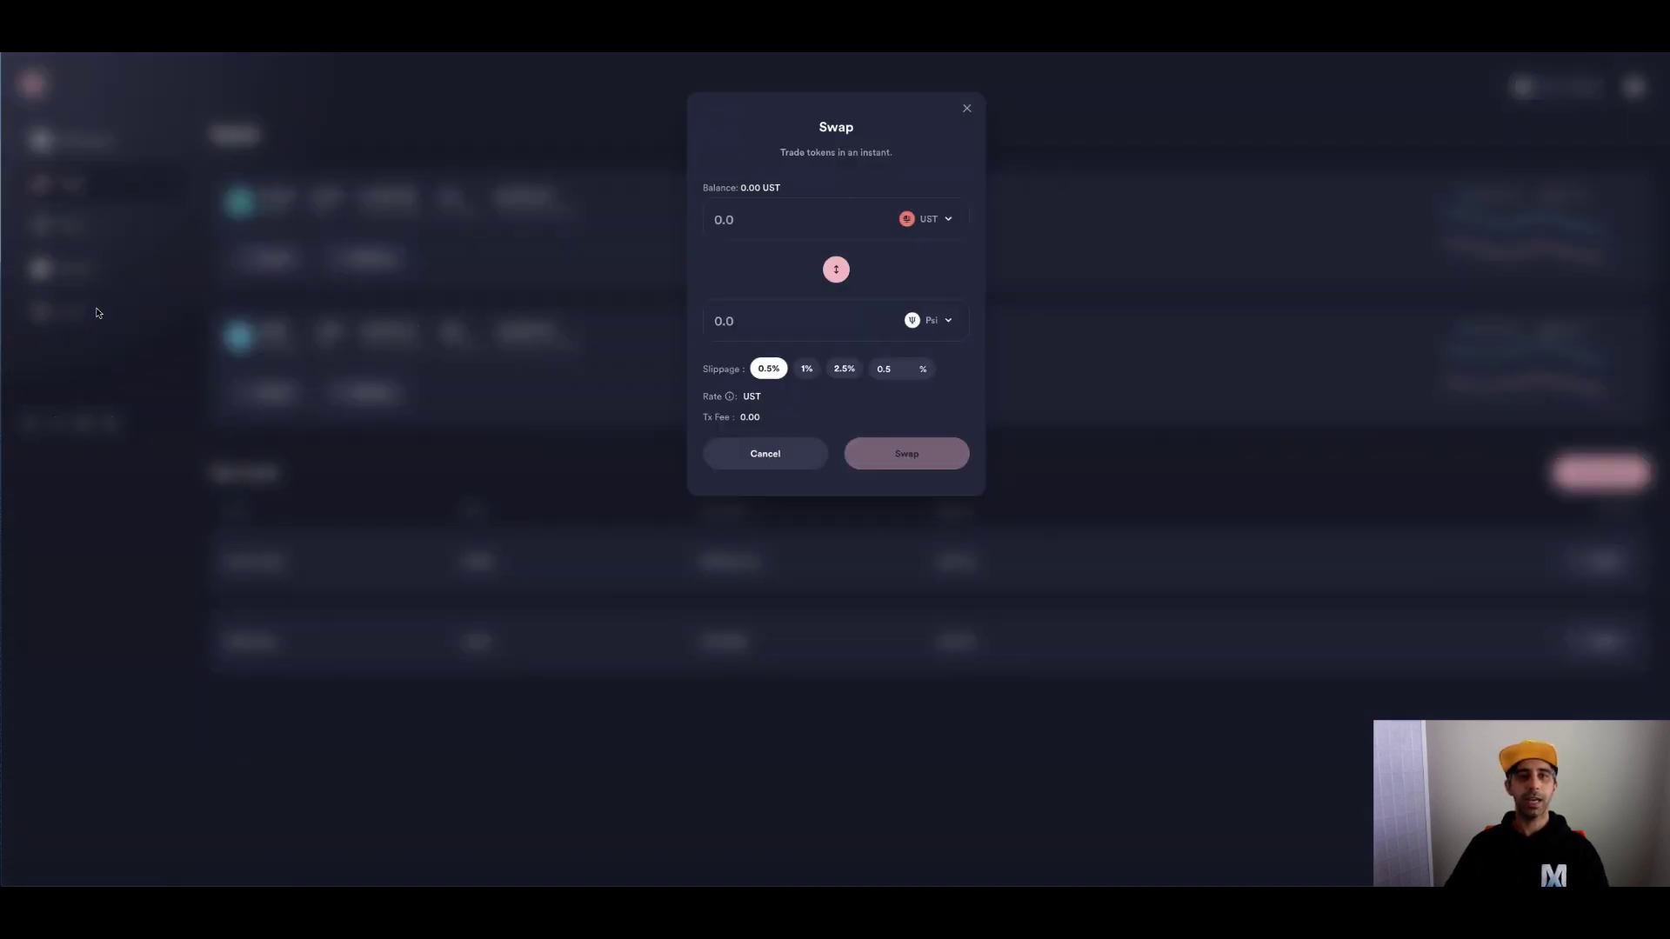
click(964, 109)
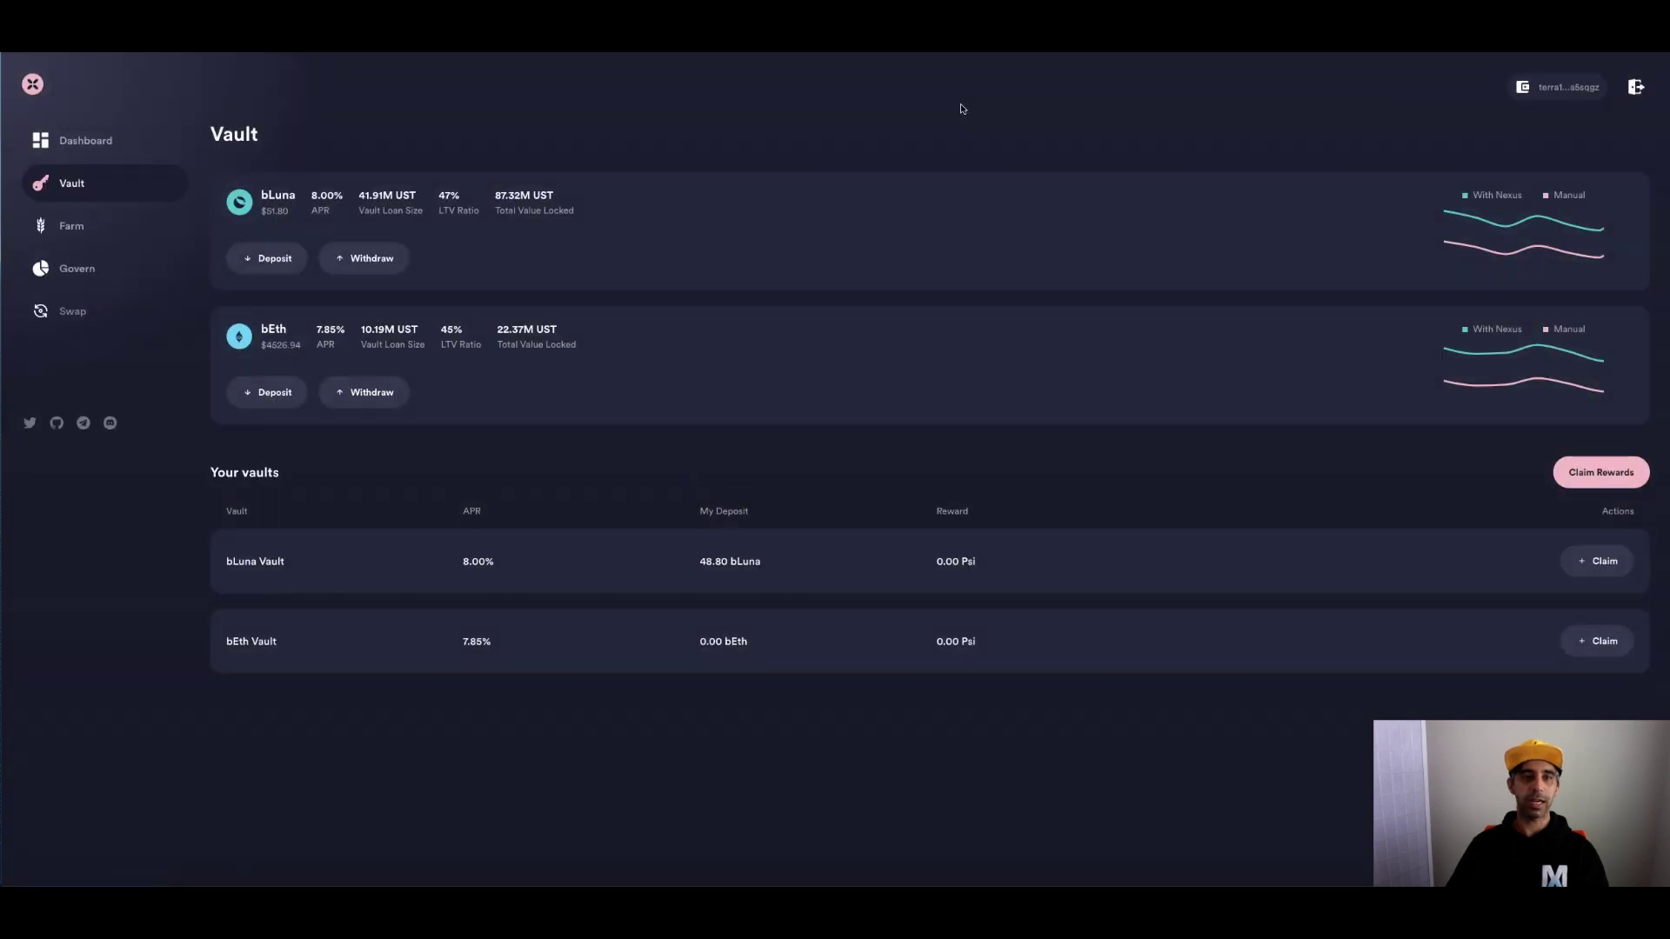
click(73, 311)
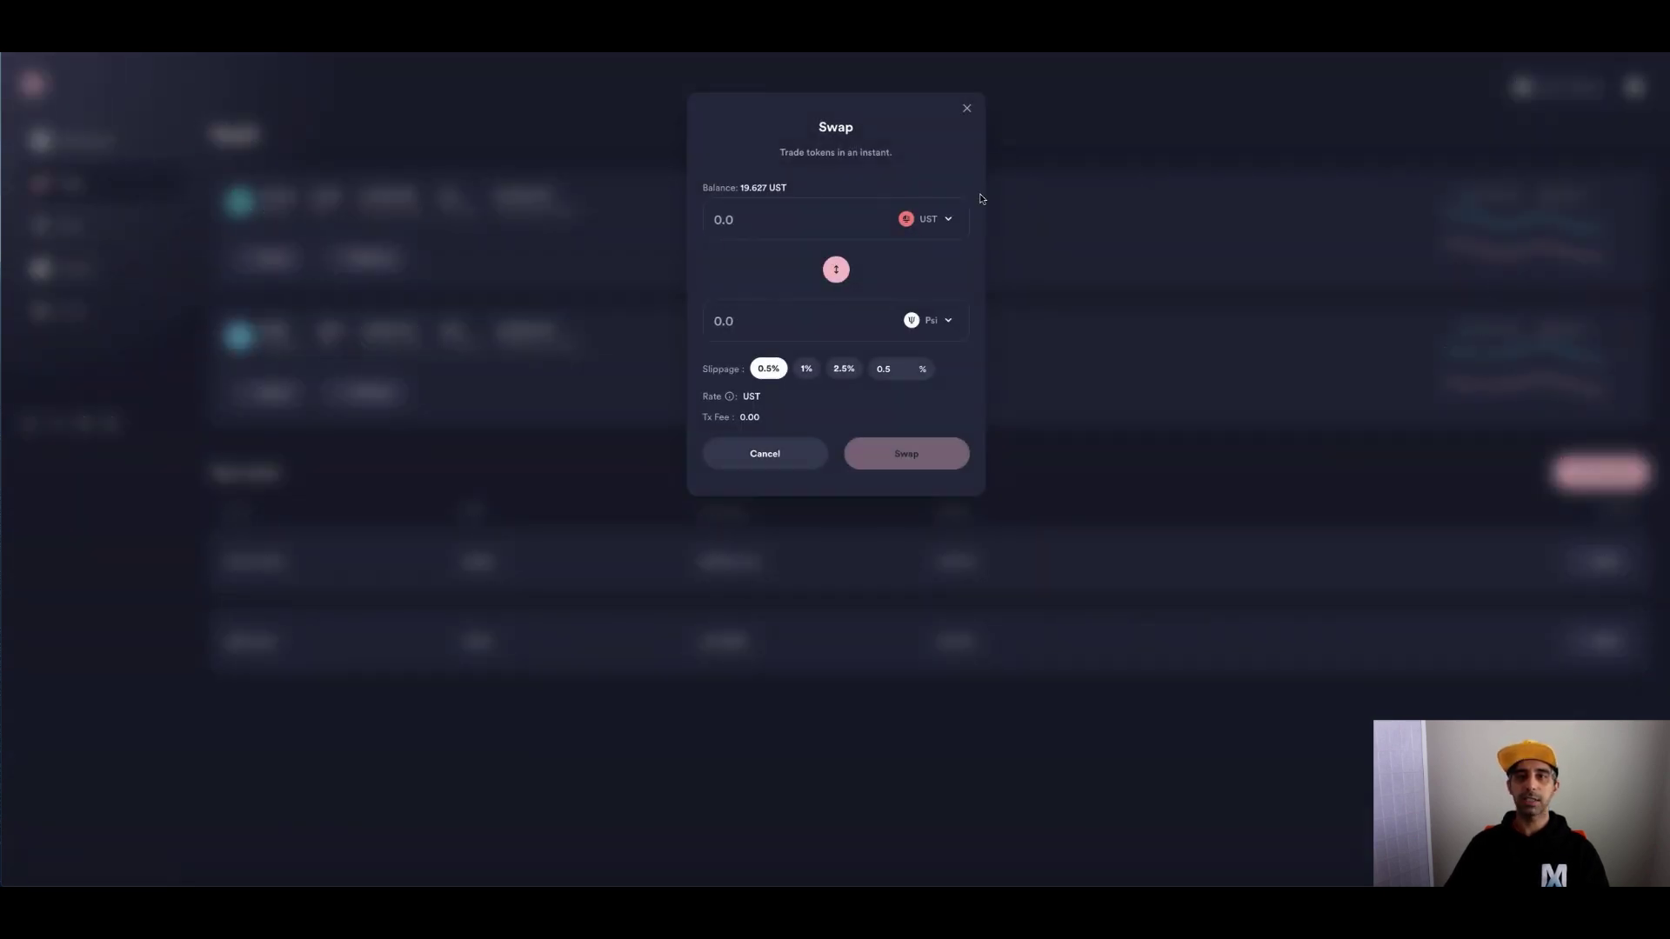
click(925, 220)
click(909, 278)
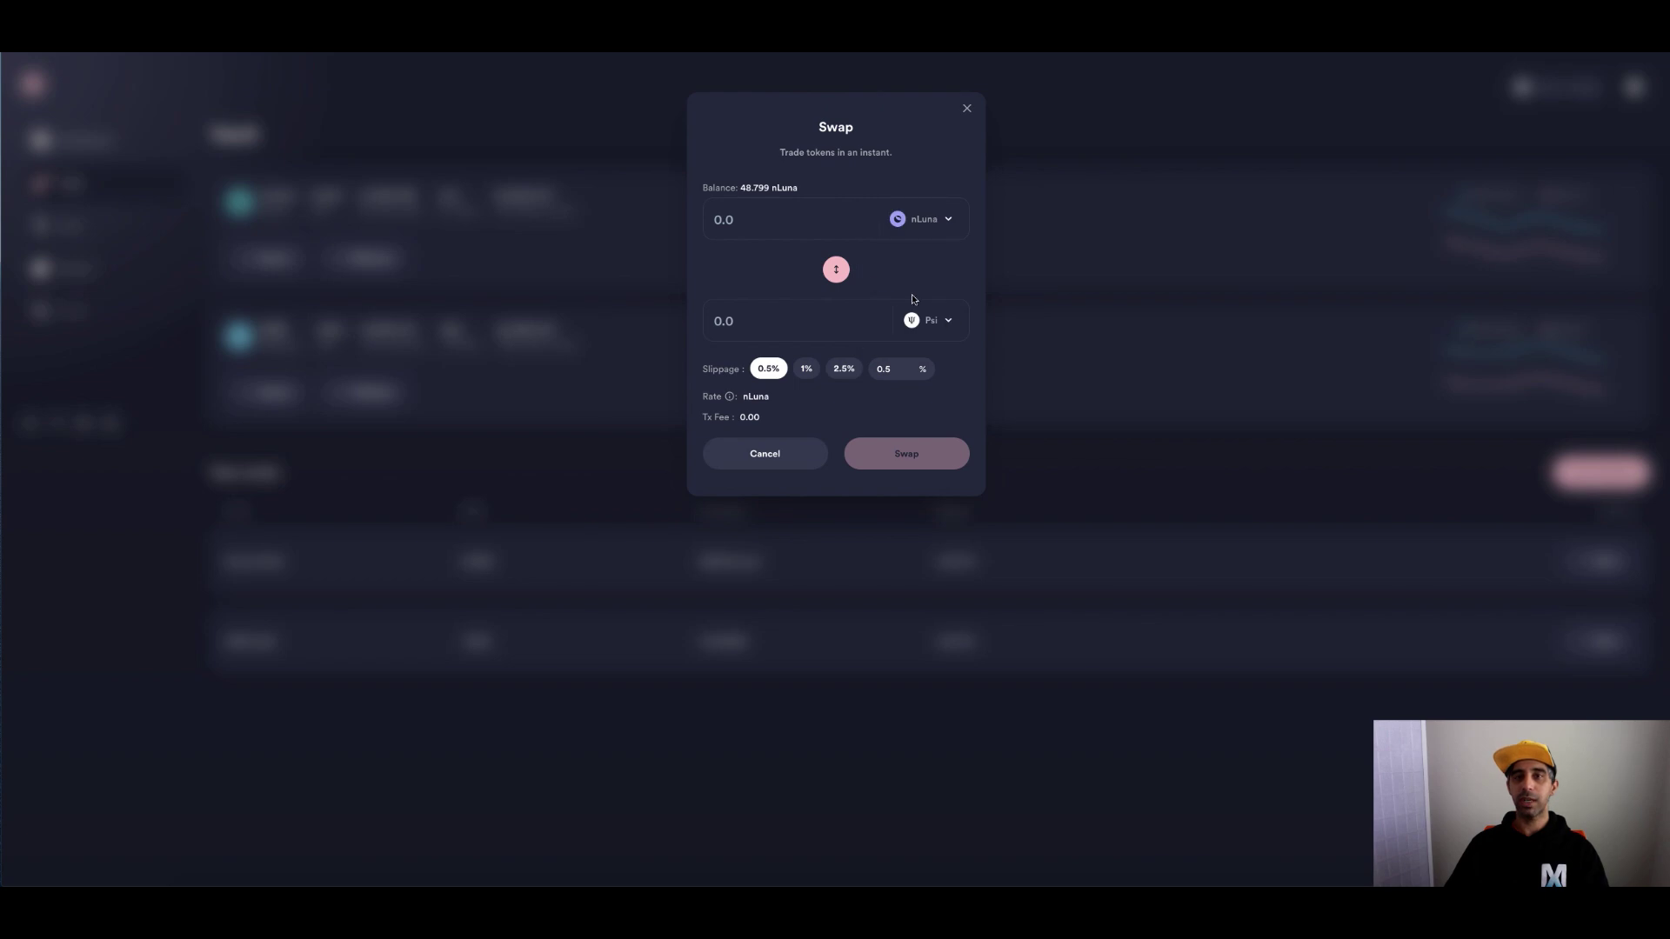
click(950, 325)
click(944, 321)
click(836, 268)
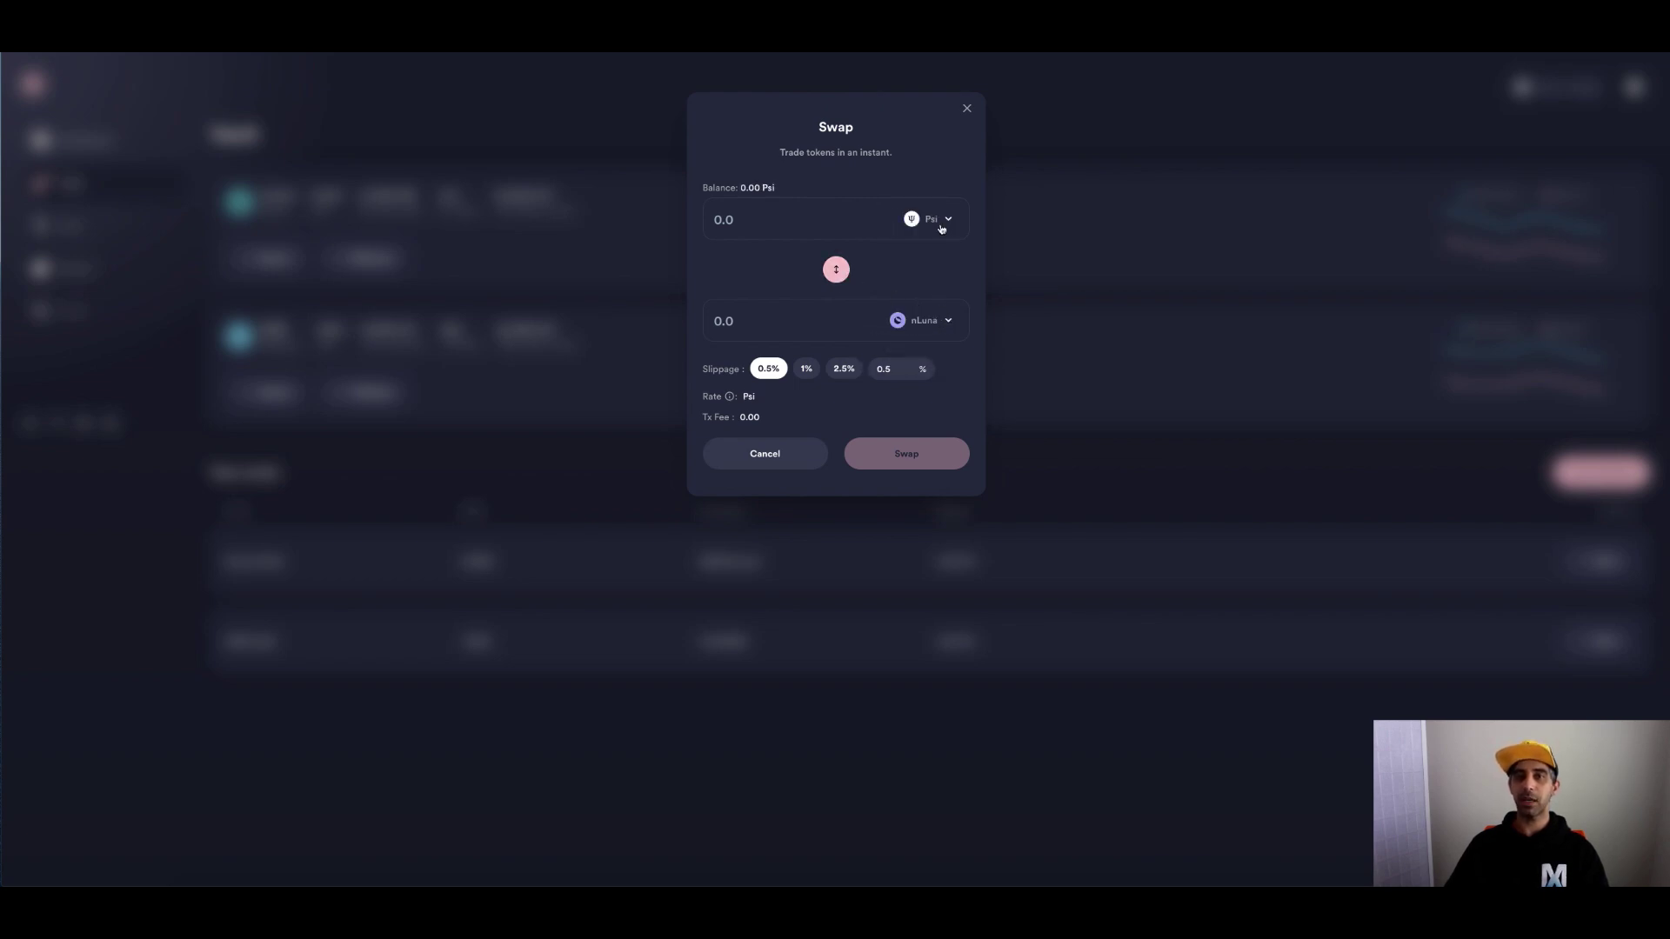
click(935, 324)
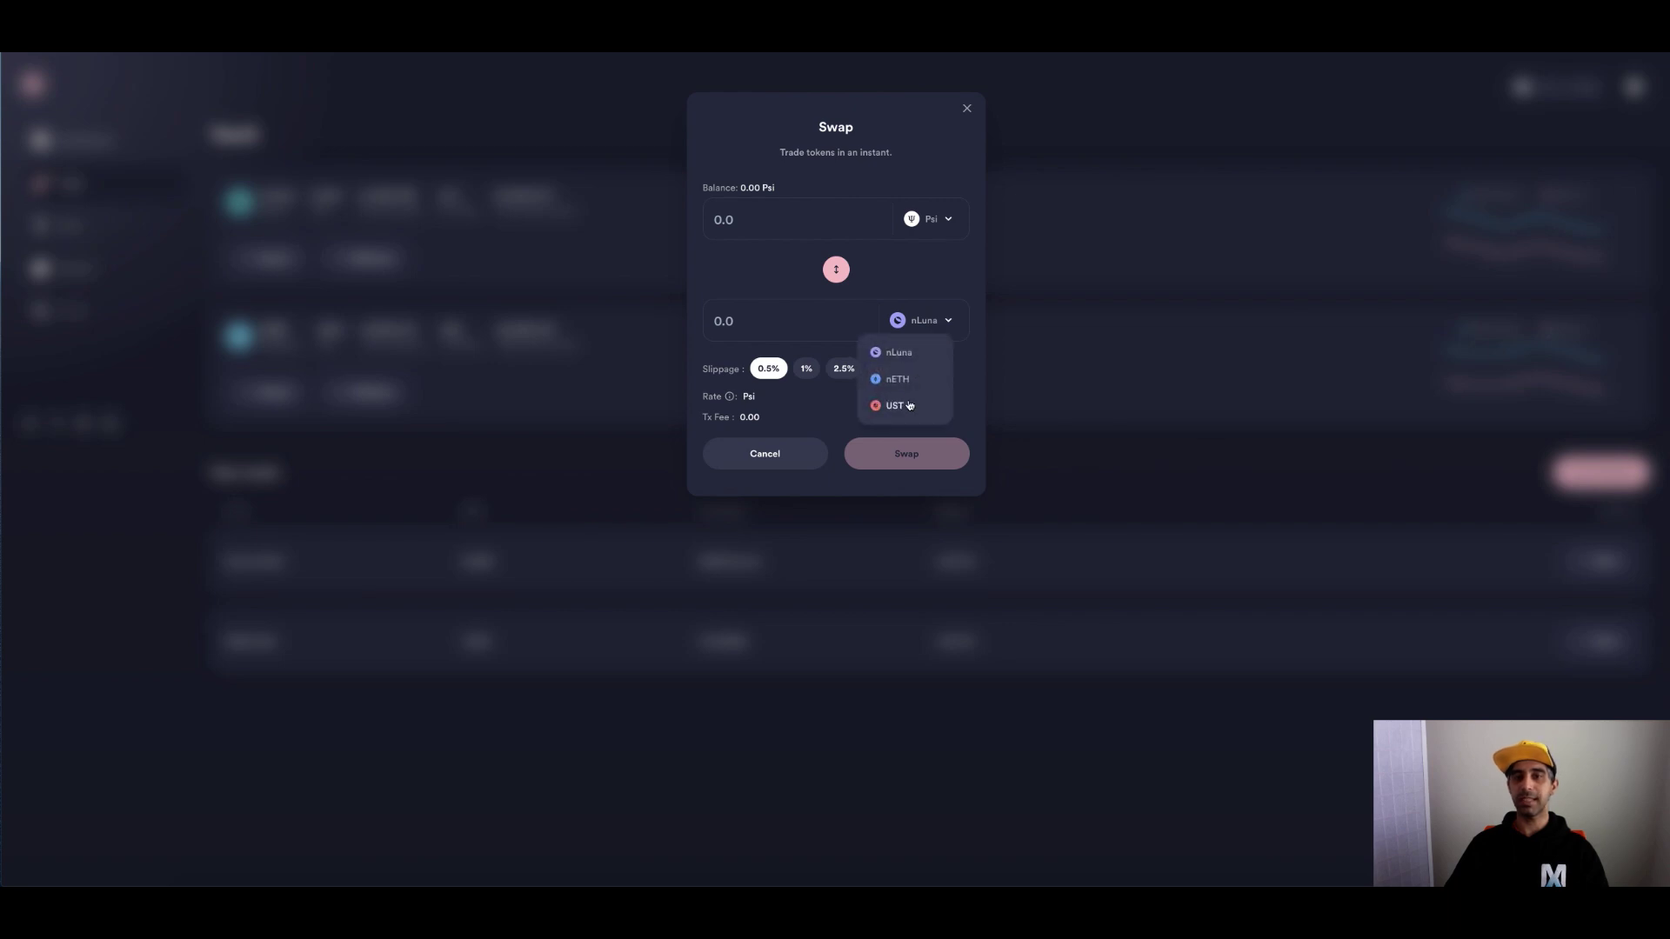
click(904, 404)
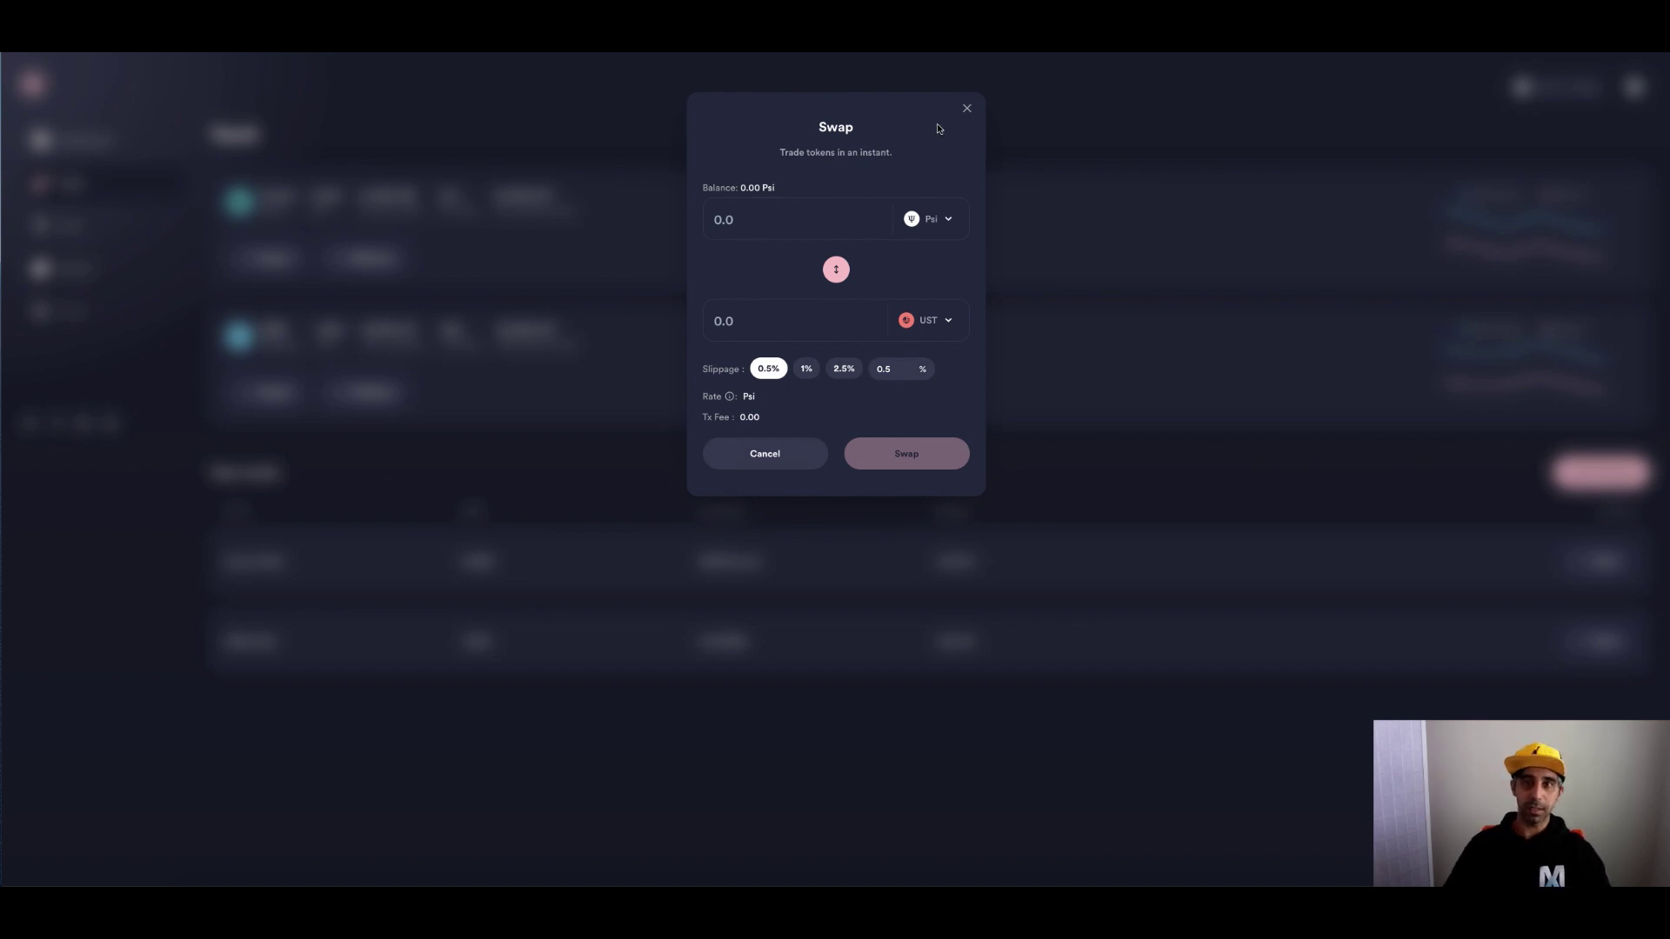
click(971, 107)
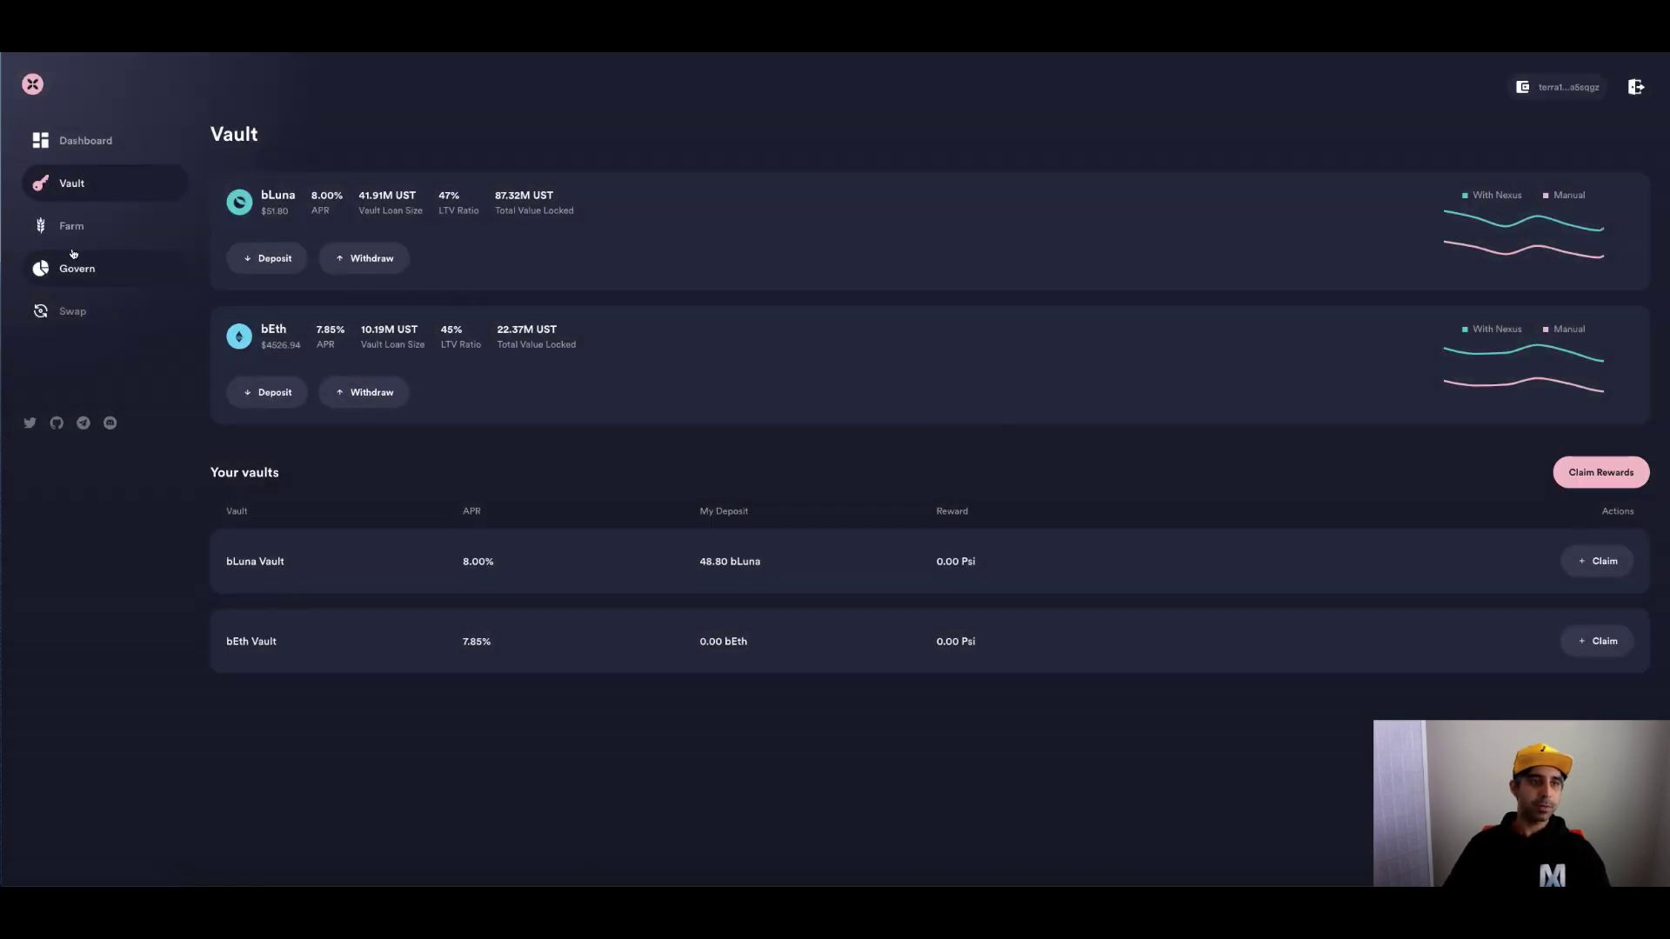
Step: Refresh the Farm page's pool data, then return to the Vault page showing bLuna at 8.37% APR
click(90, 231)
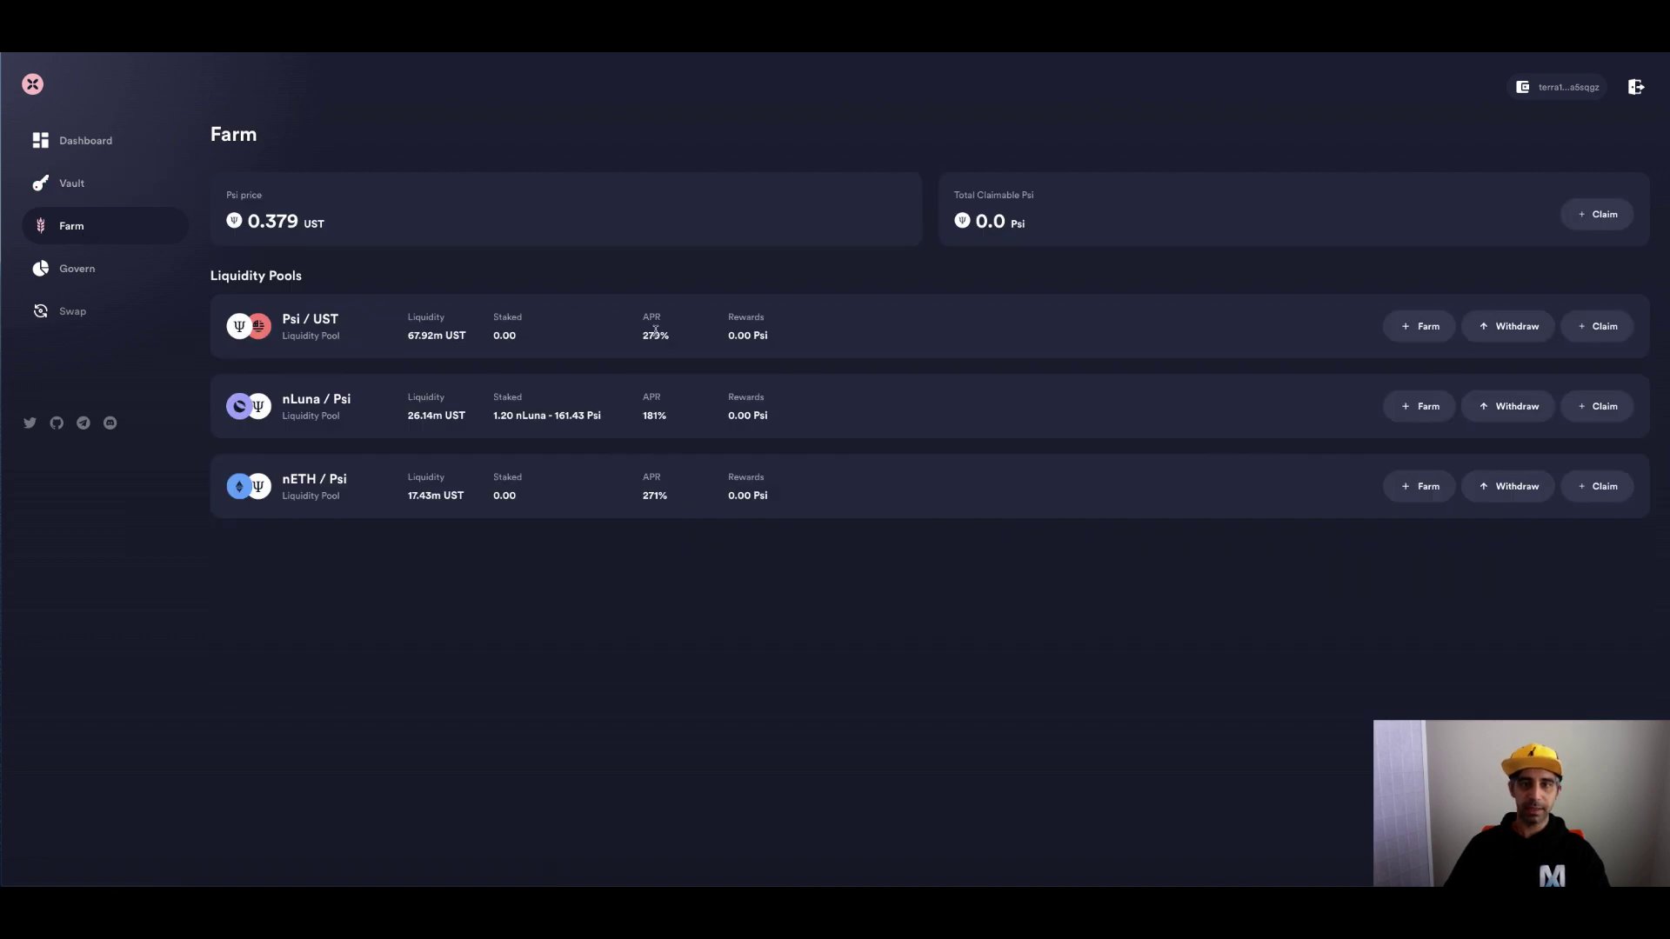
key(F5)
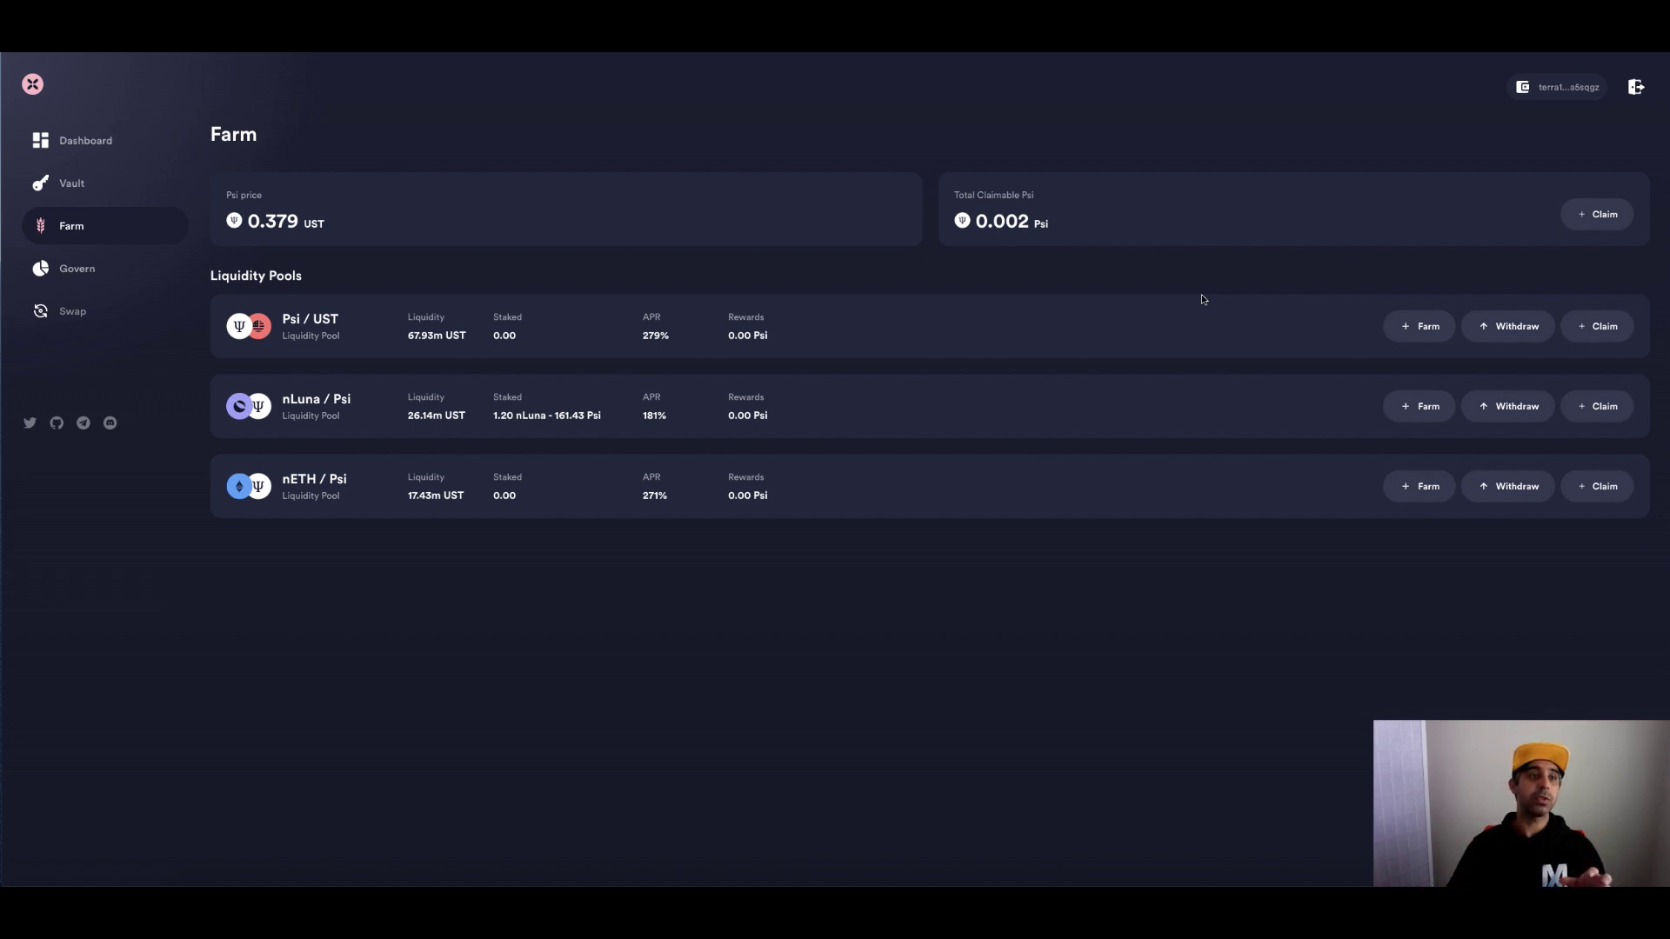
click(118, 188)
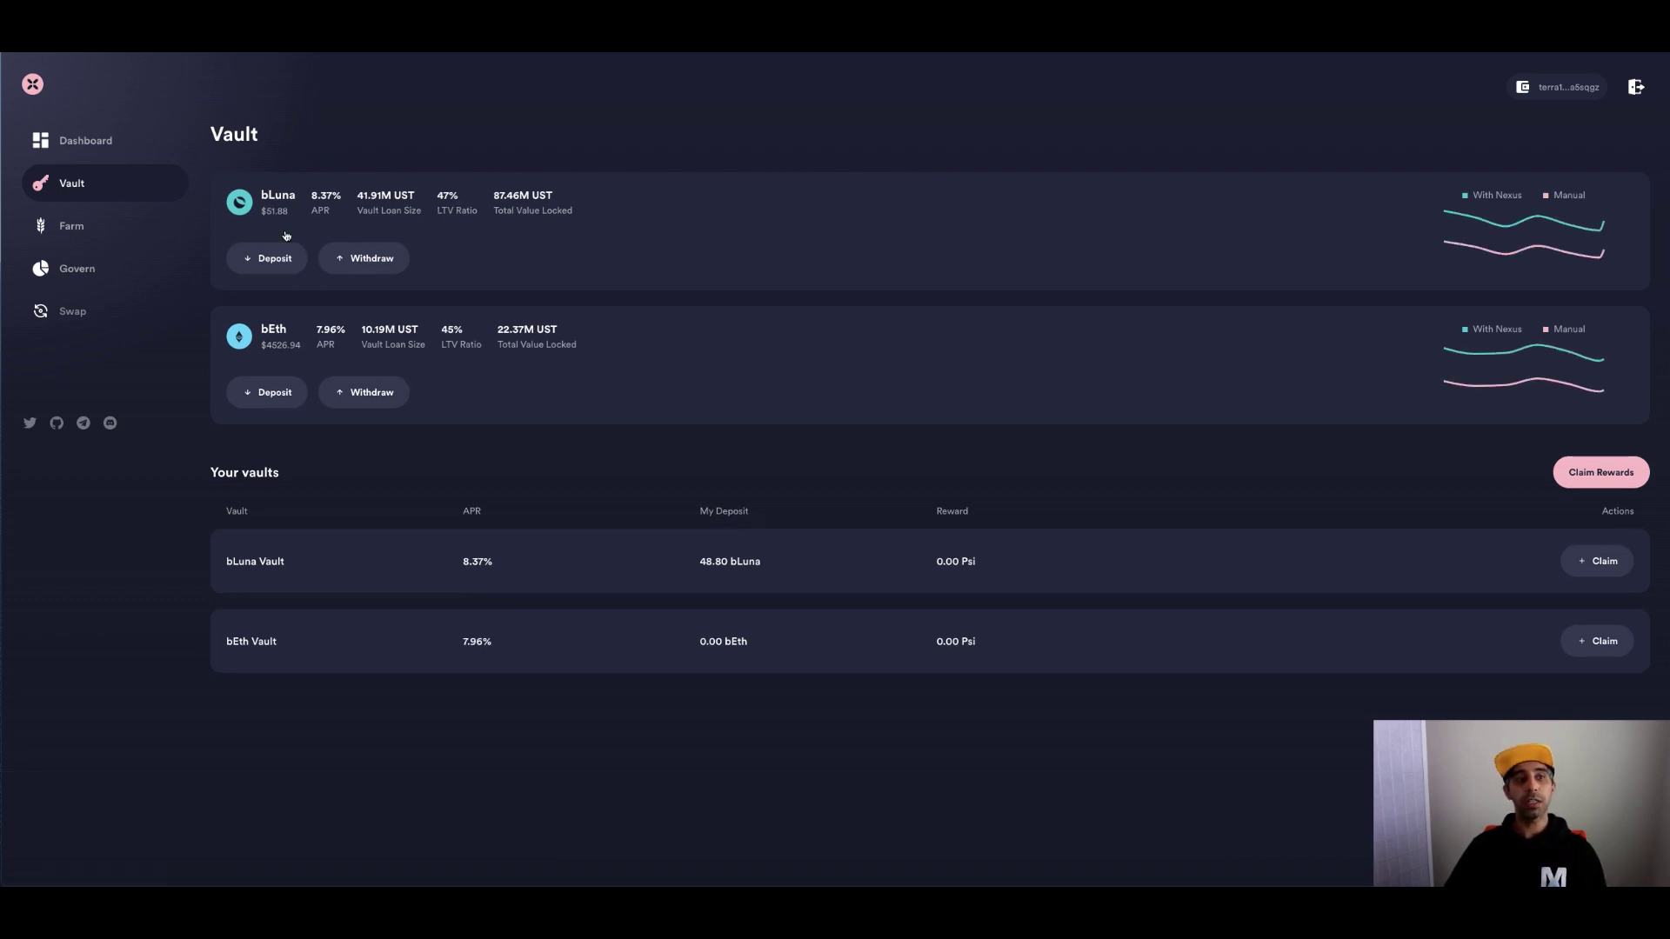
click(82, 226)
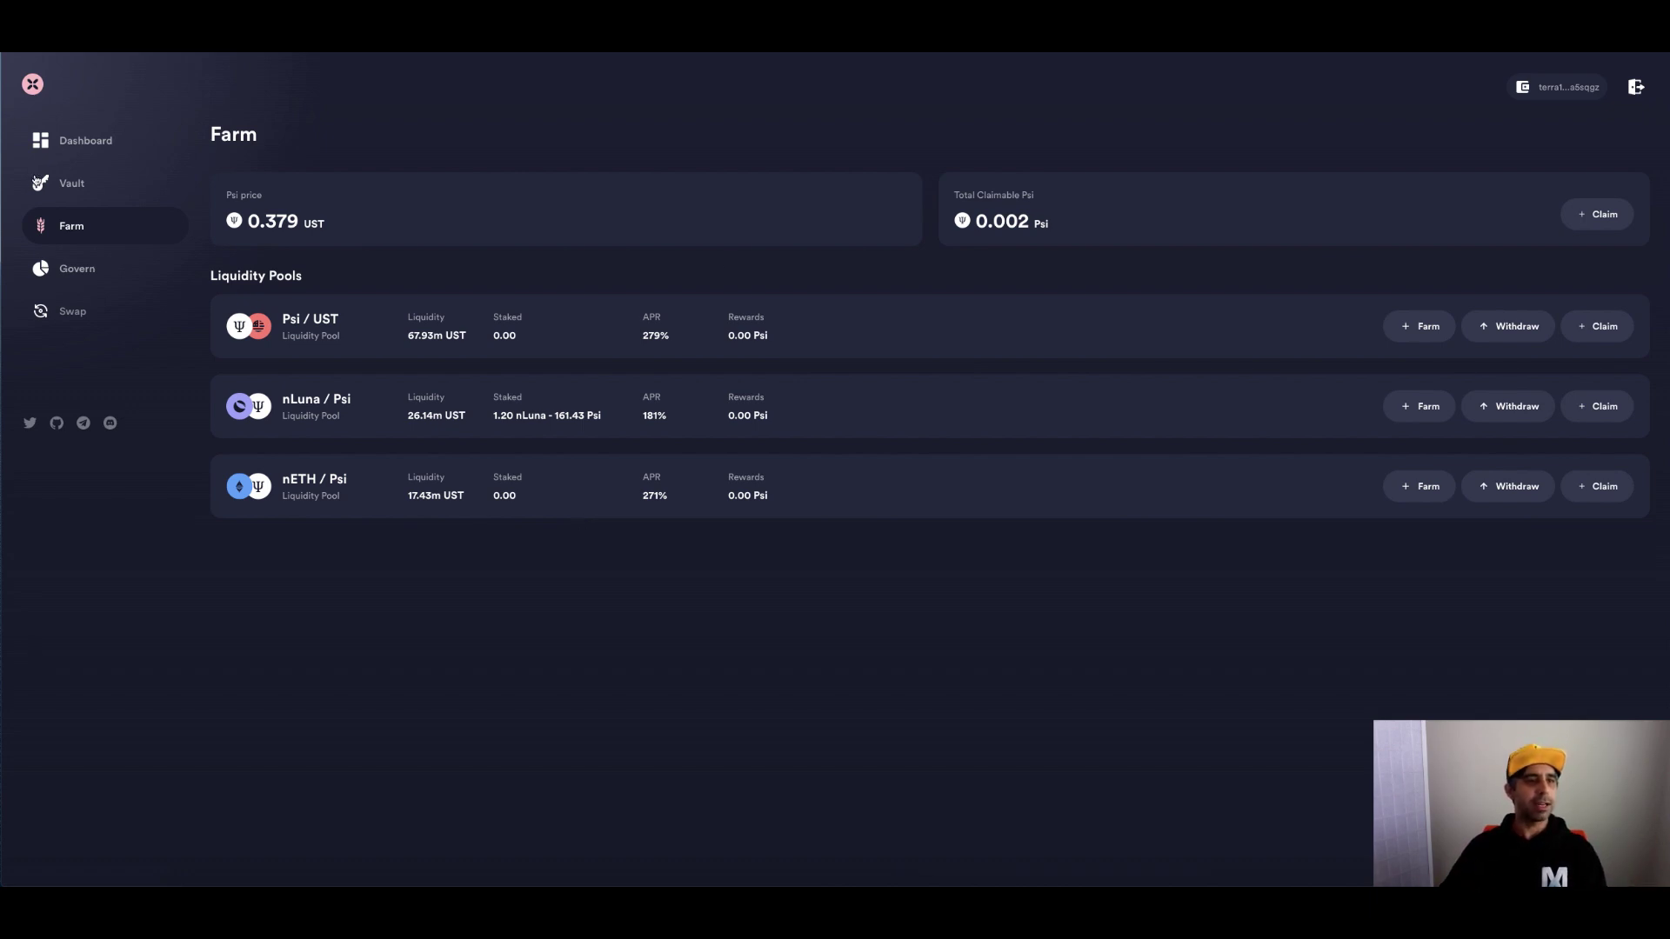
click(73, 183)
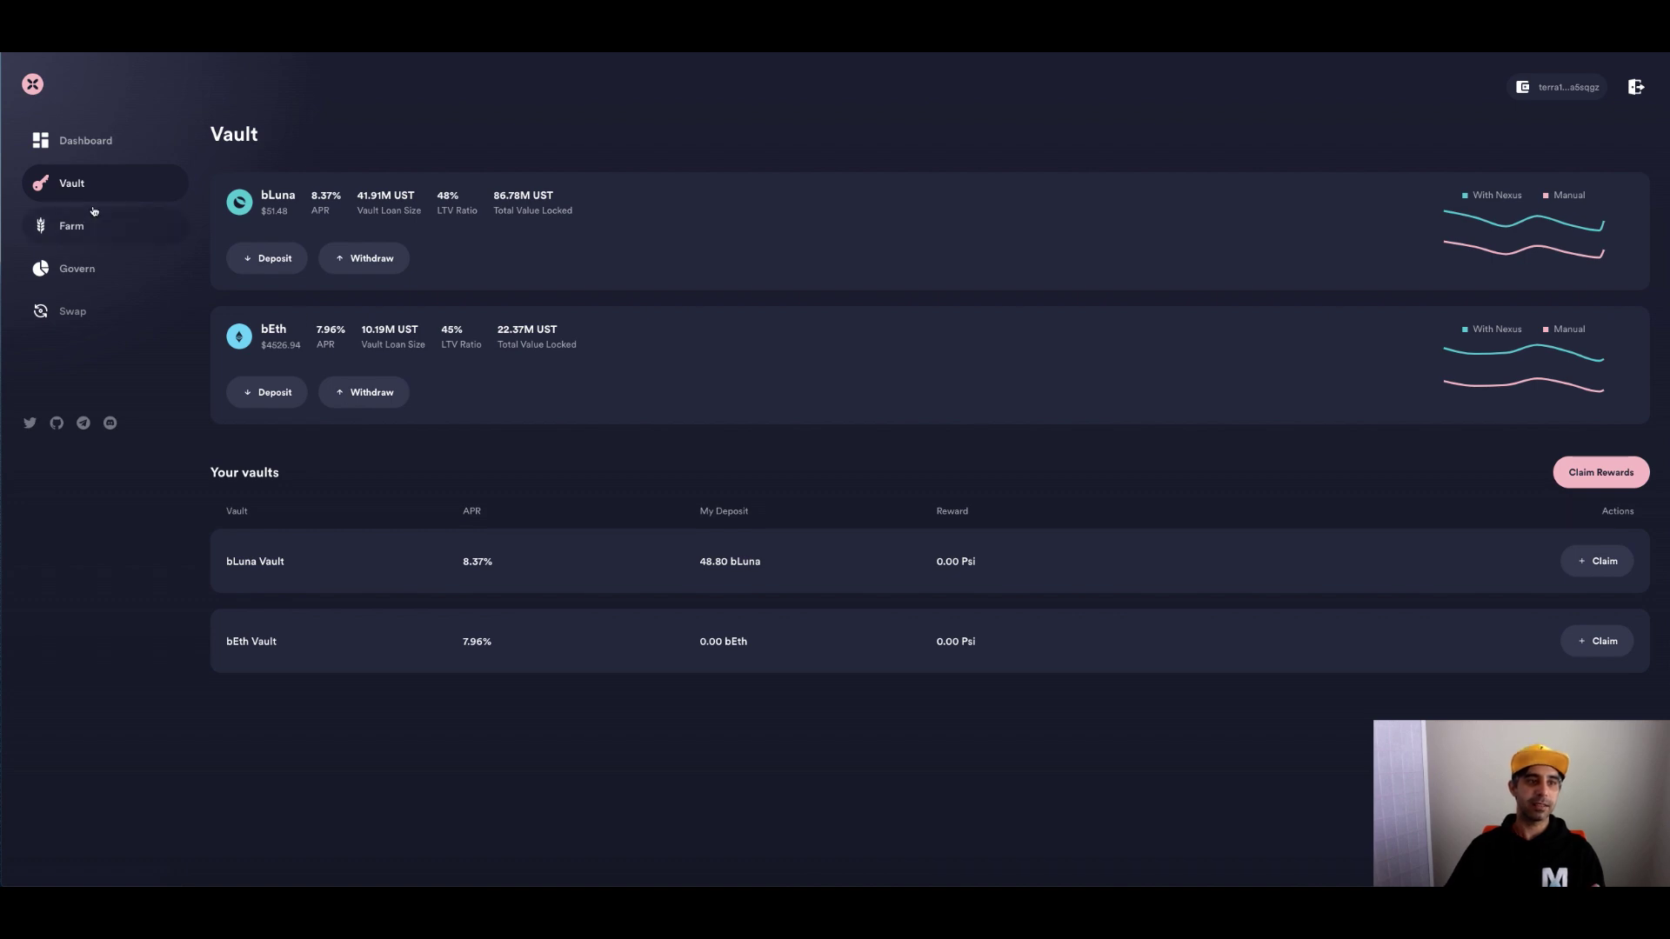
Step: View the Govern page's Psi staking and polls twice, returning to the Vault page each time
click(97, 269)
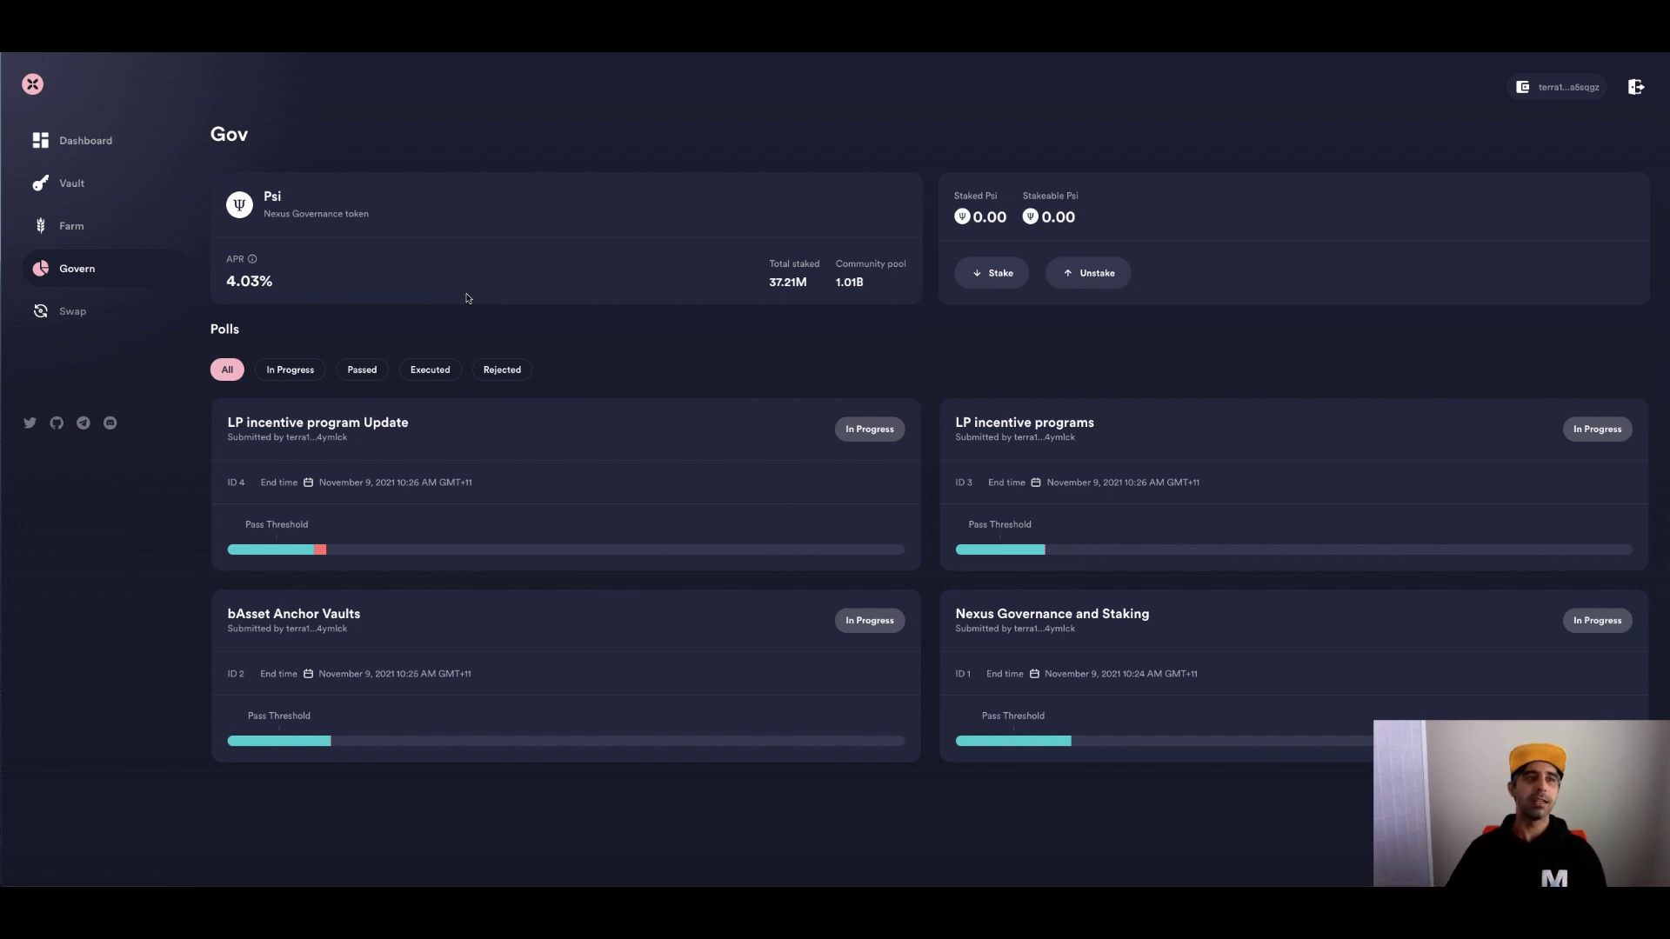
click(78, 176)
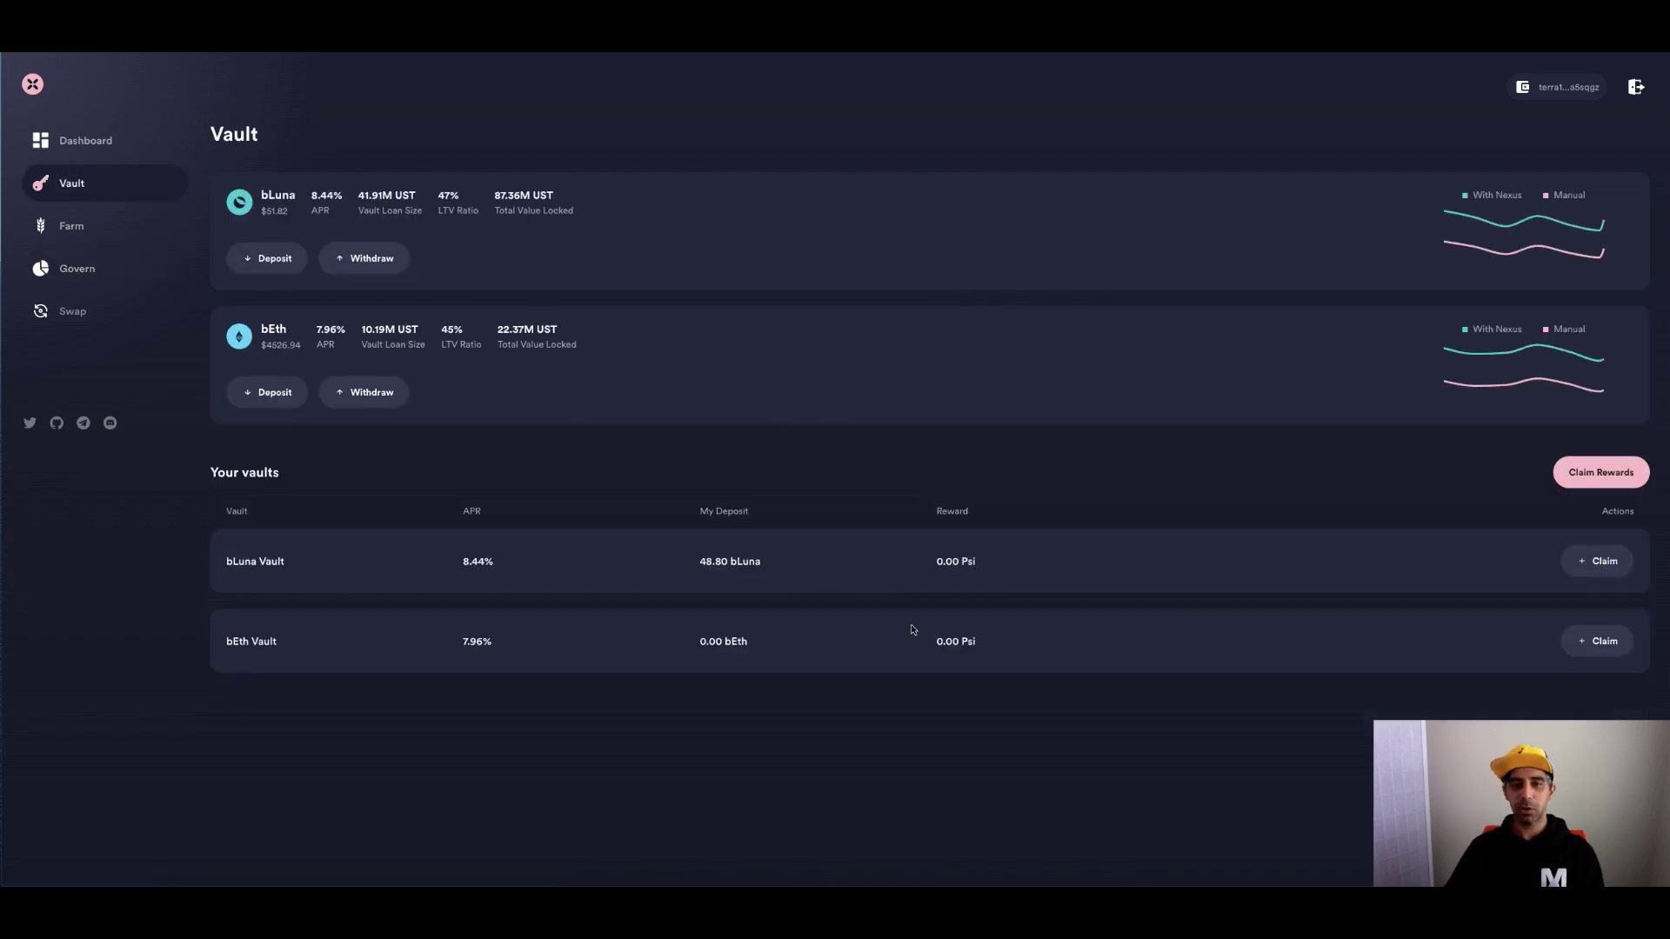
click(108, 281)
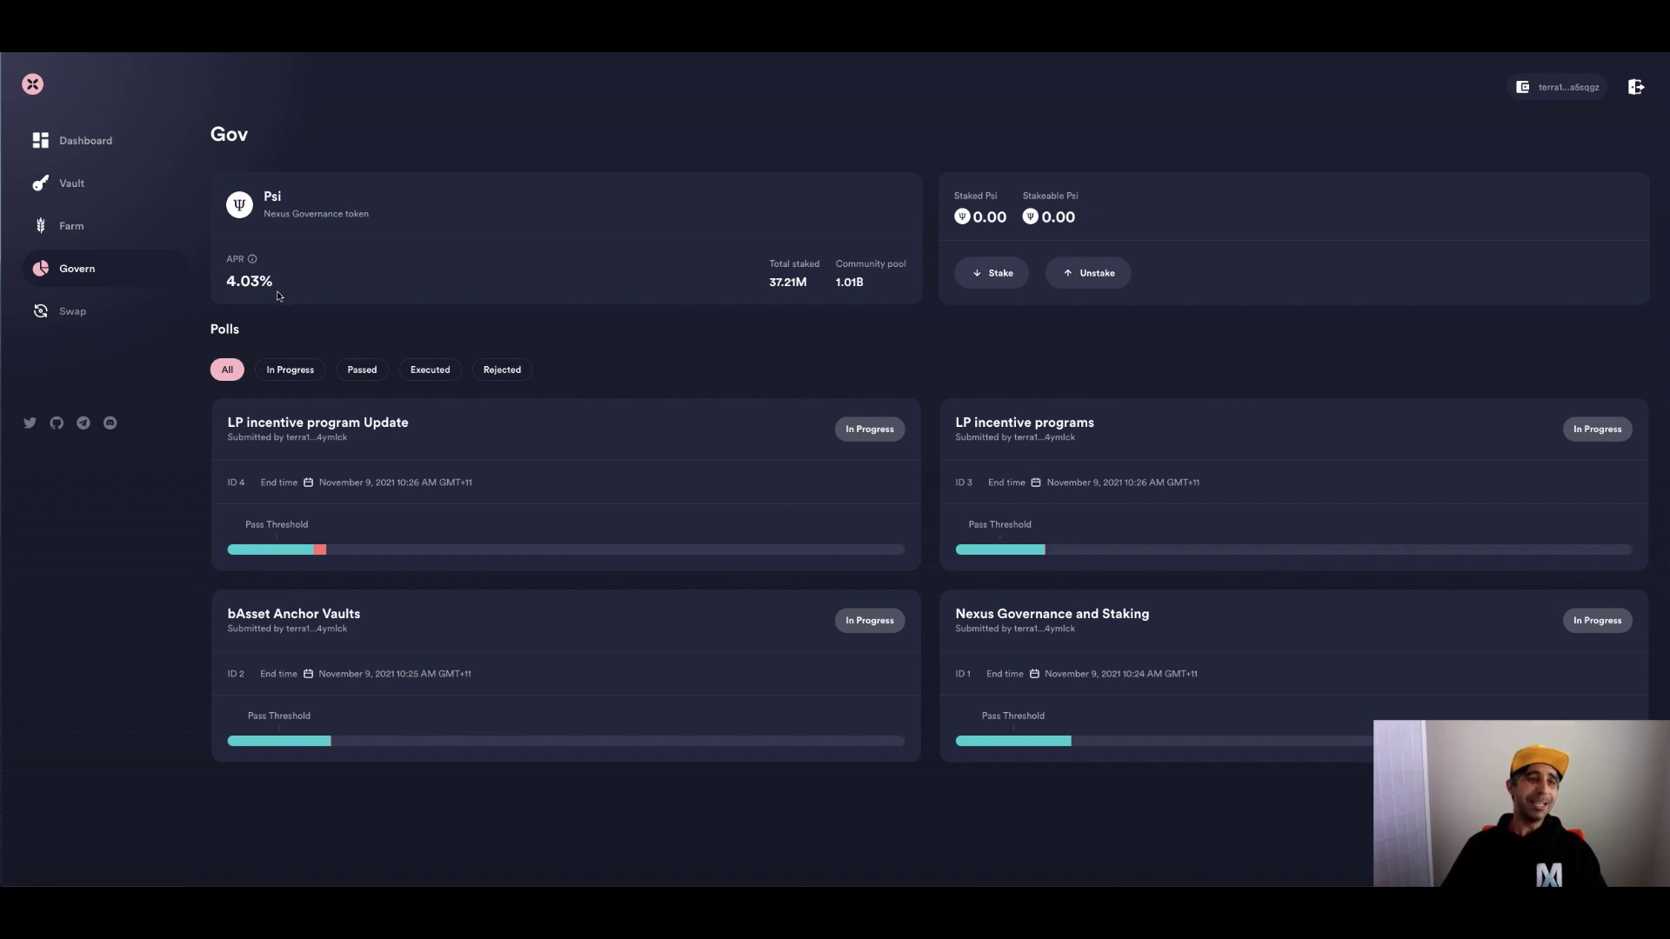
click(76, 199)
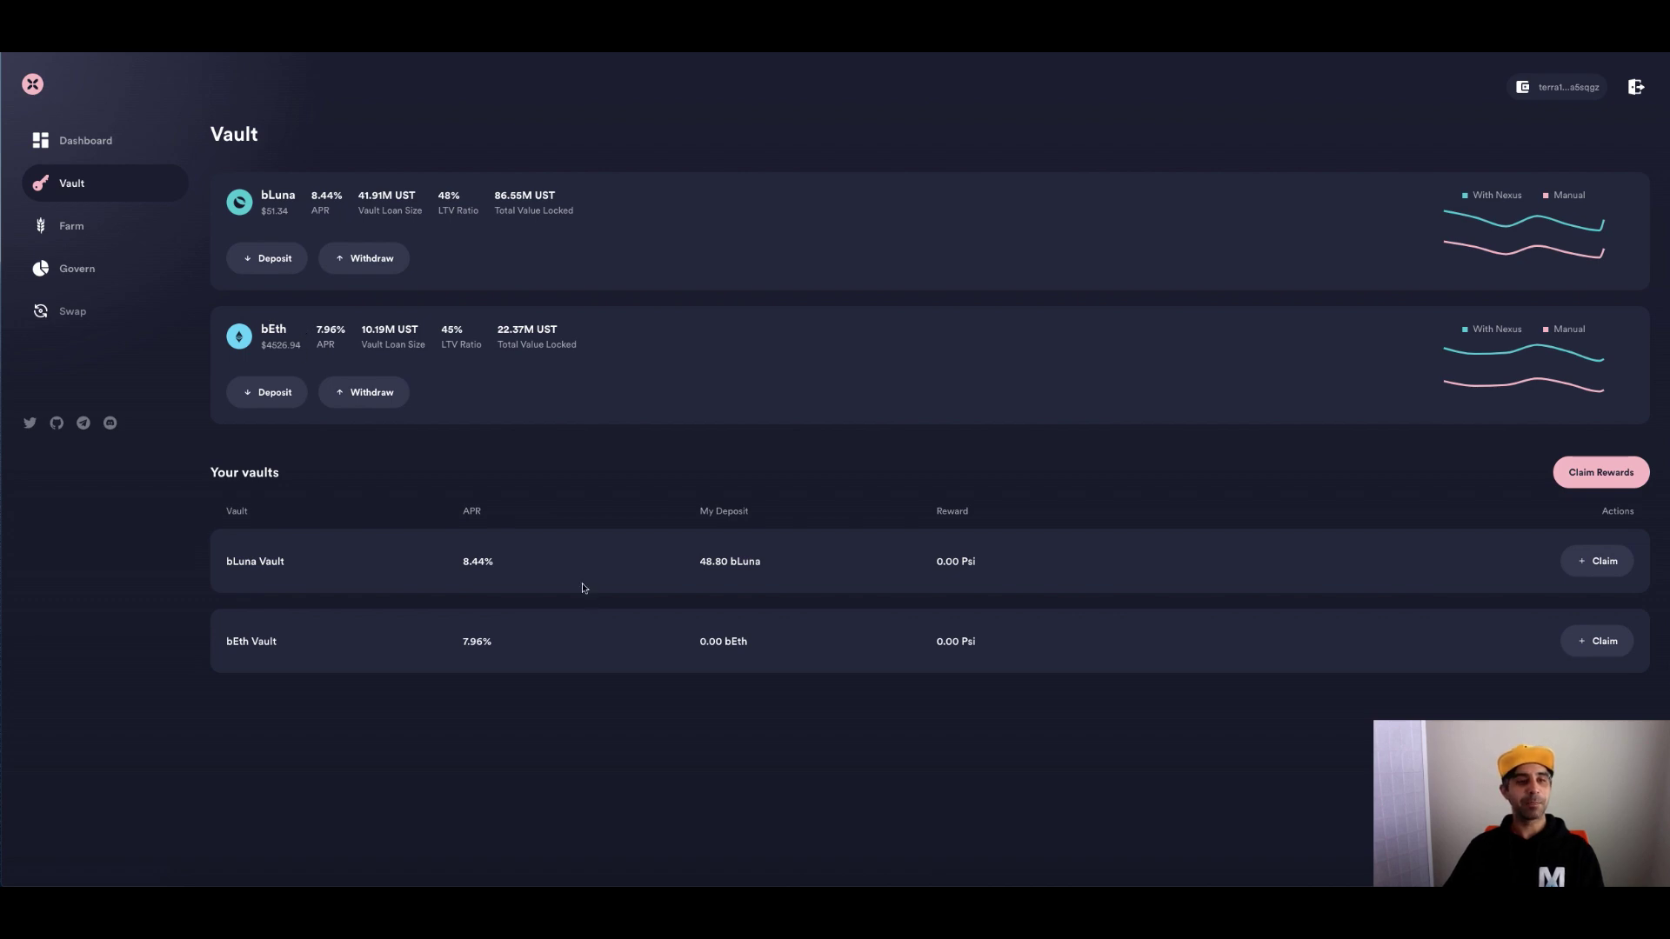
Step: Pass through the Govern and Farm pages back to the Vault page
click(88, 277)
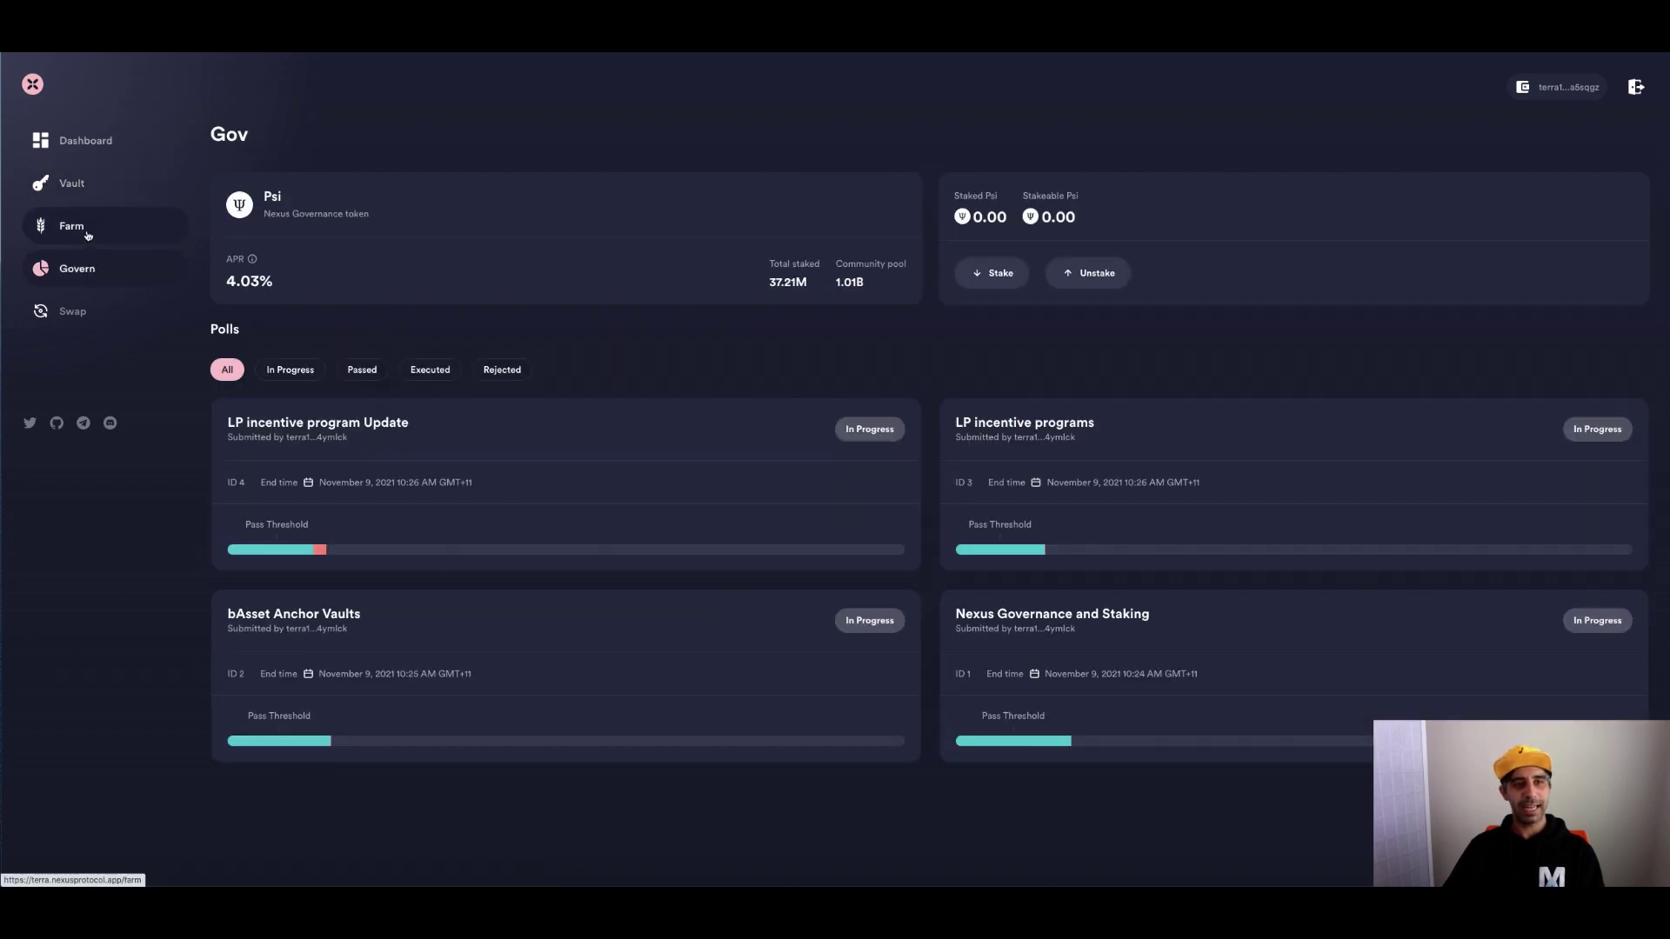
click(87, 235)
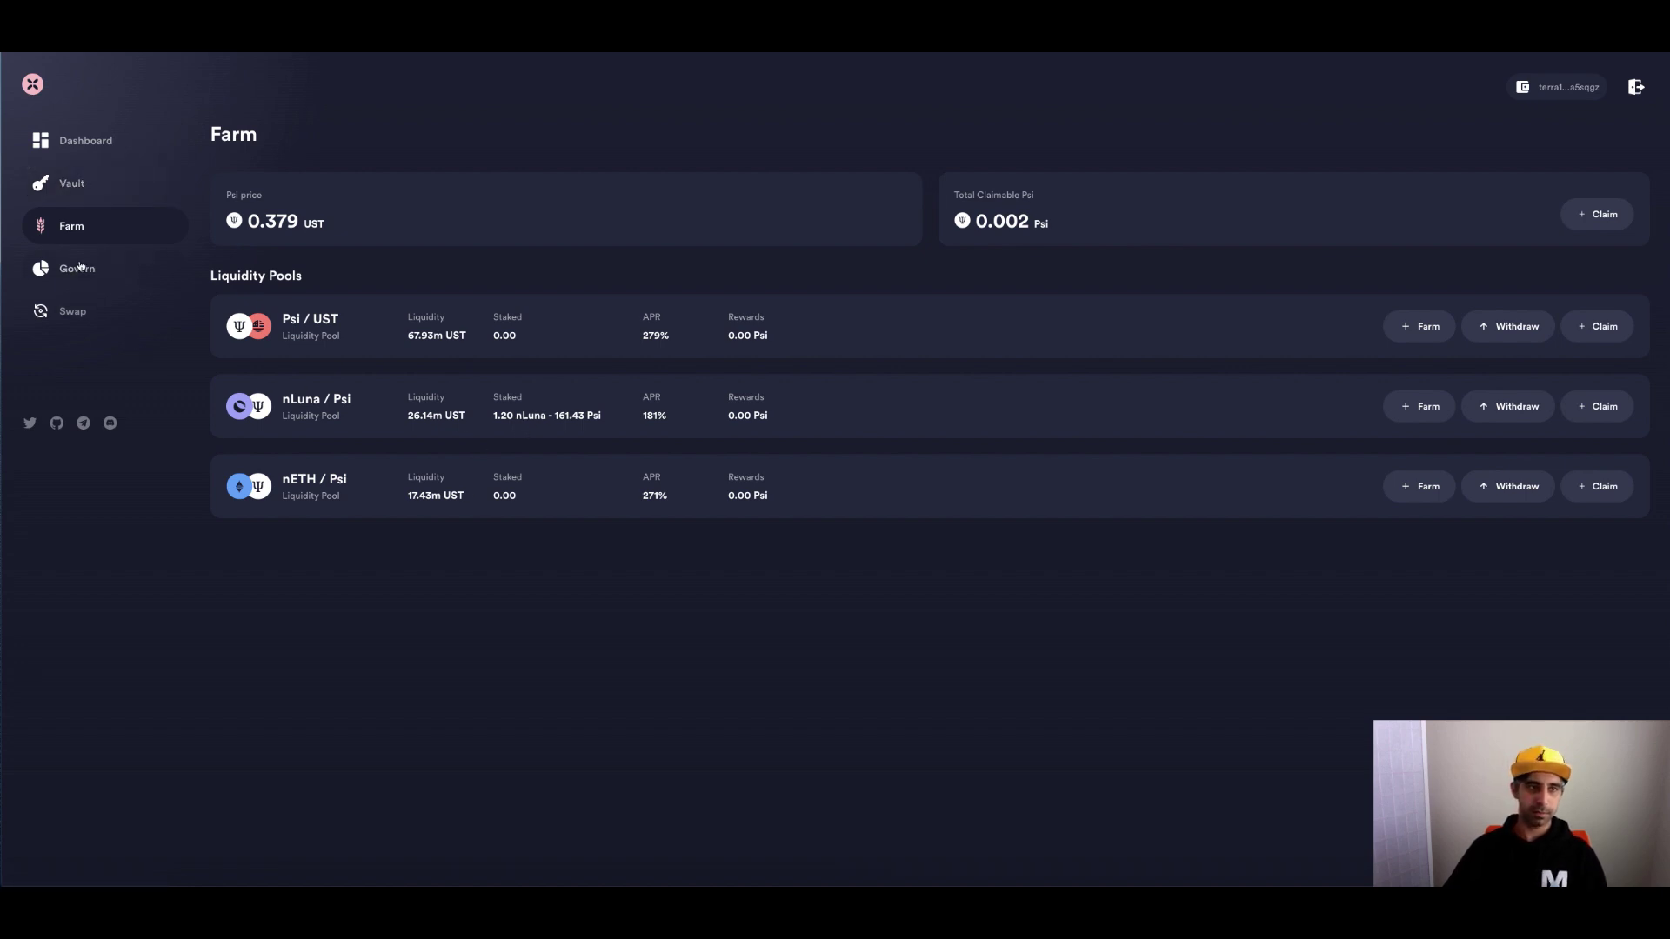
click(103, 183)
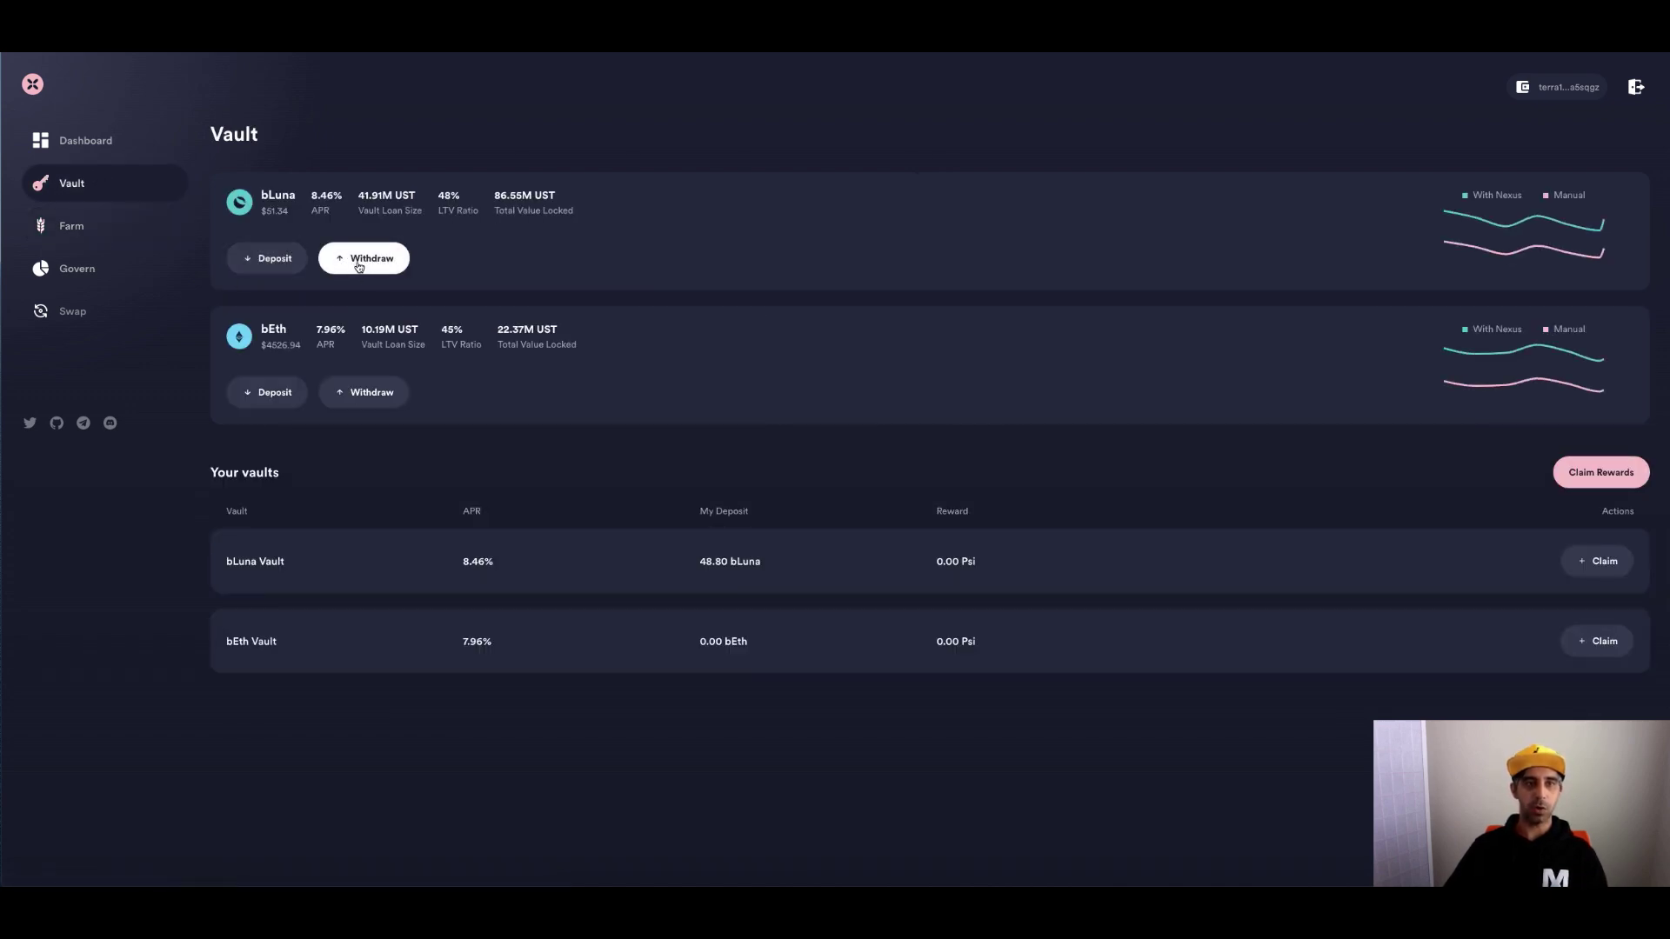
Step: Fill the bLuna Withdraw dialog with the full 48.799256 bLuna, then cancel without withdrawing
click(363, 259)
click(872, 238)
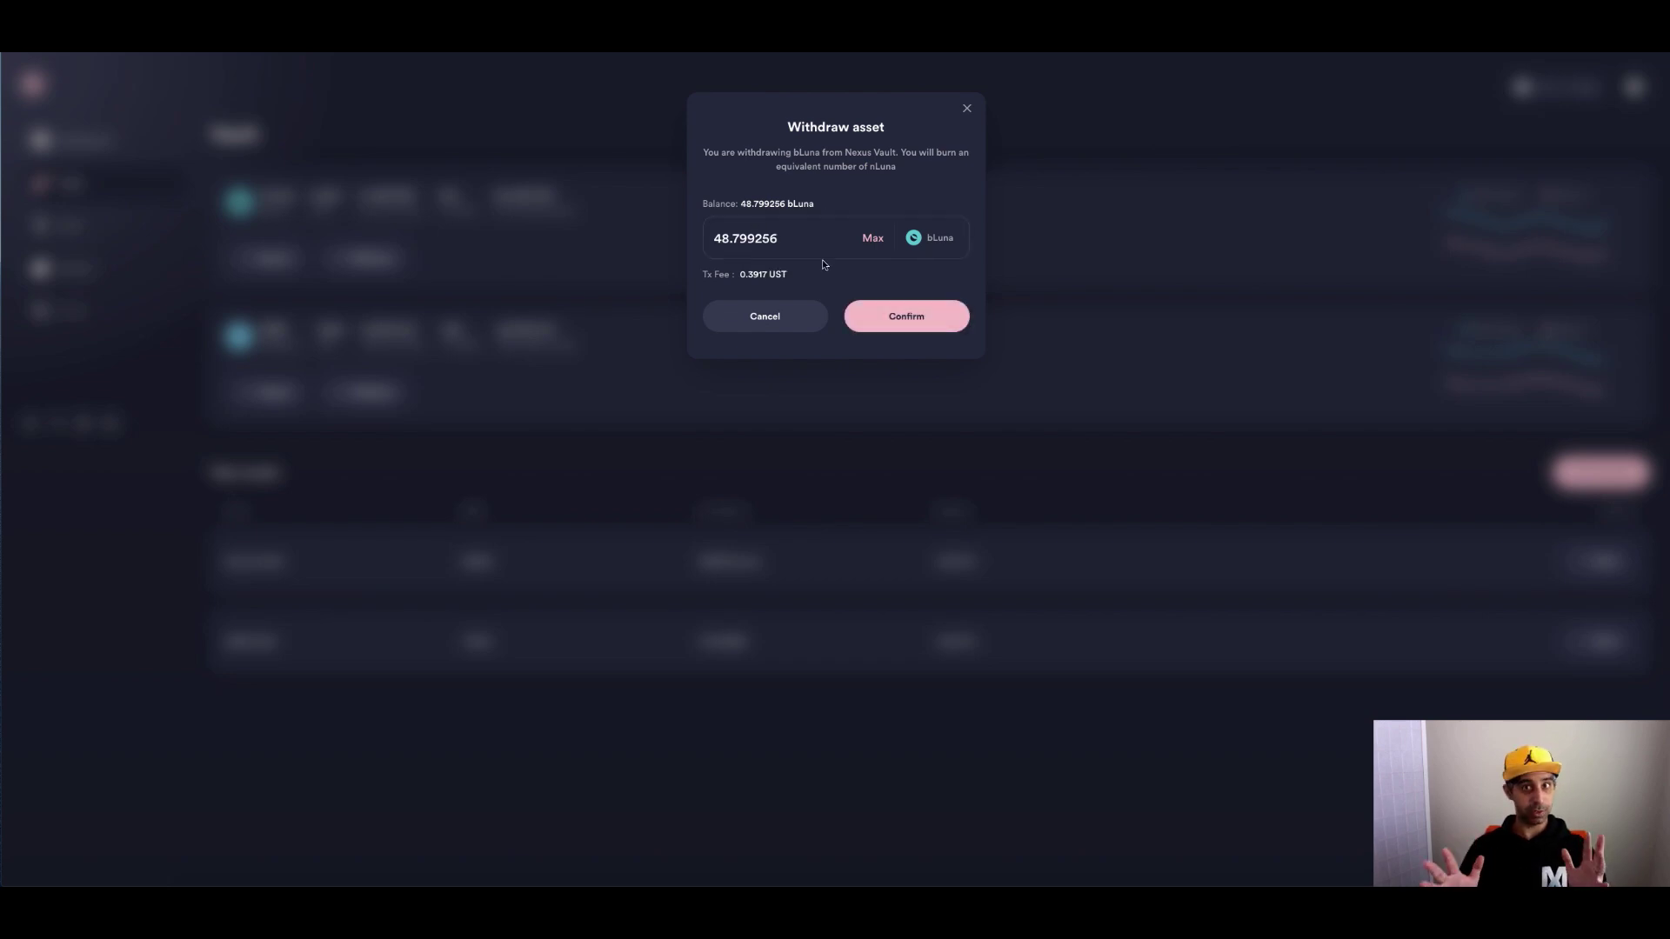
click(798, 316)
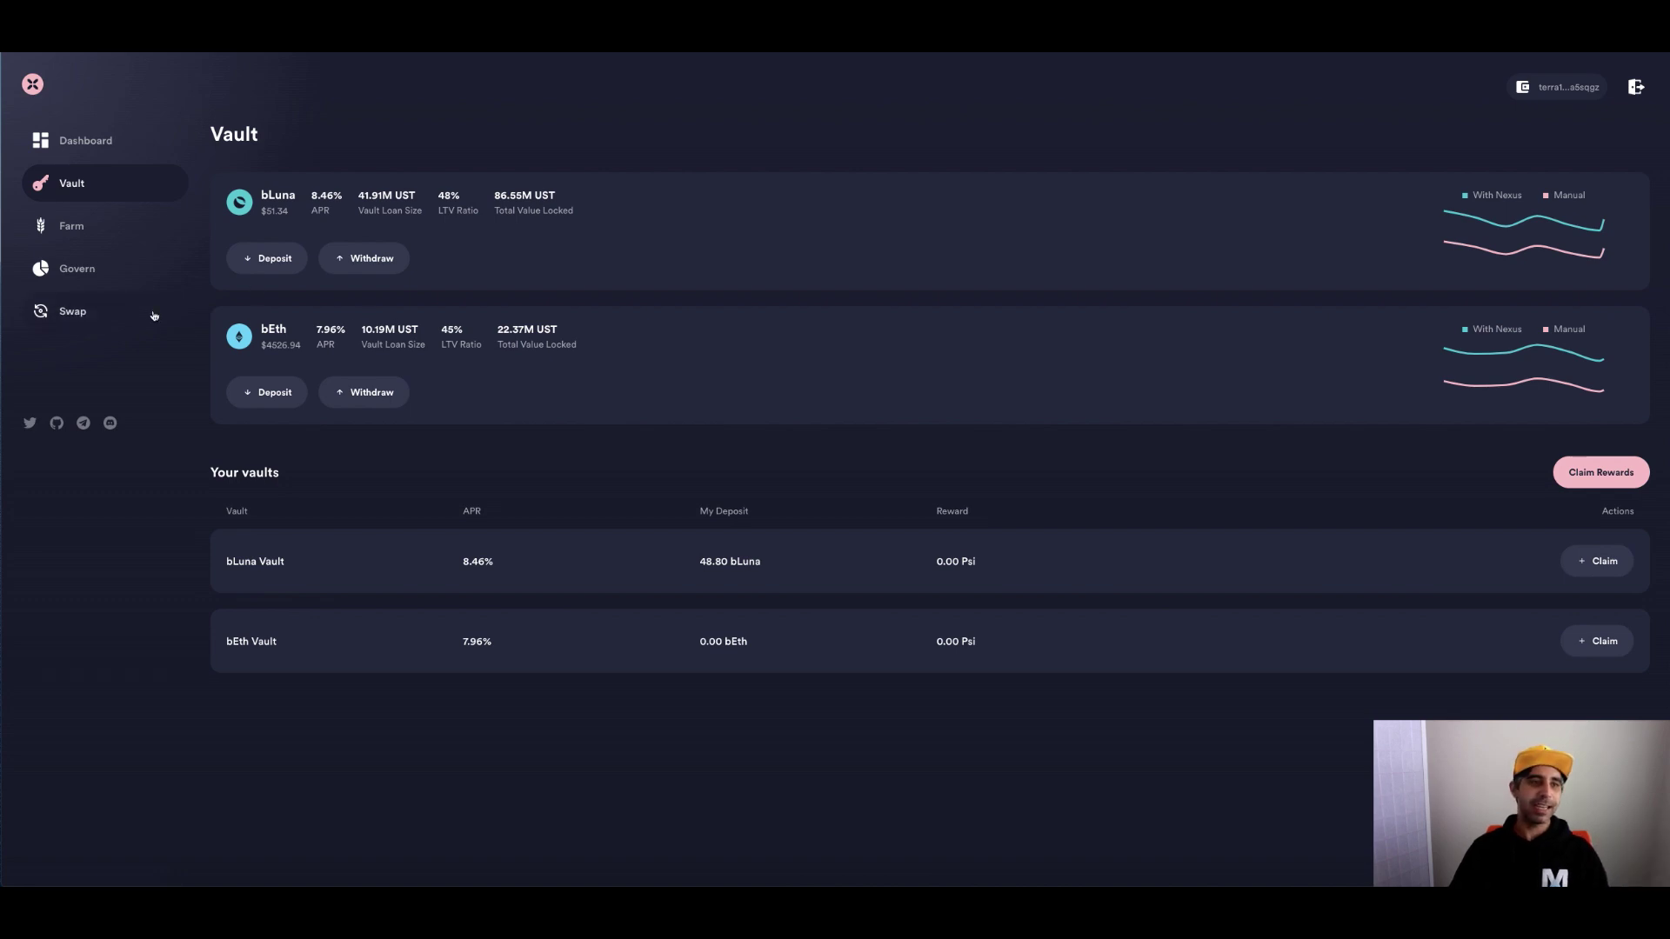
Step: Open the Farm page, now showing 0.002 claimable Psi and 1.20 nLuna / 161.43 Psi staked
click(91, 235)
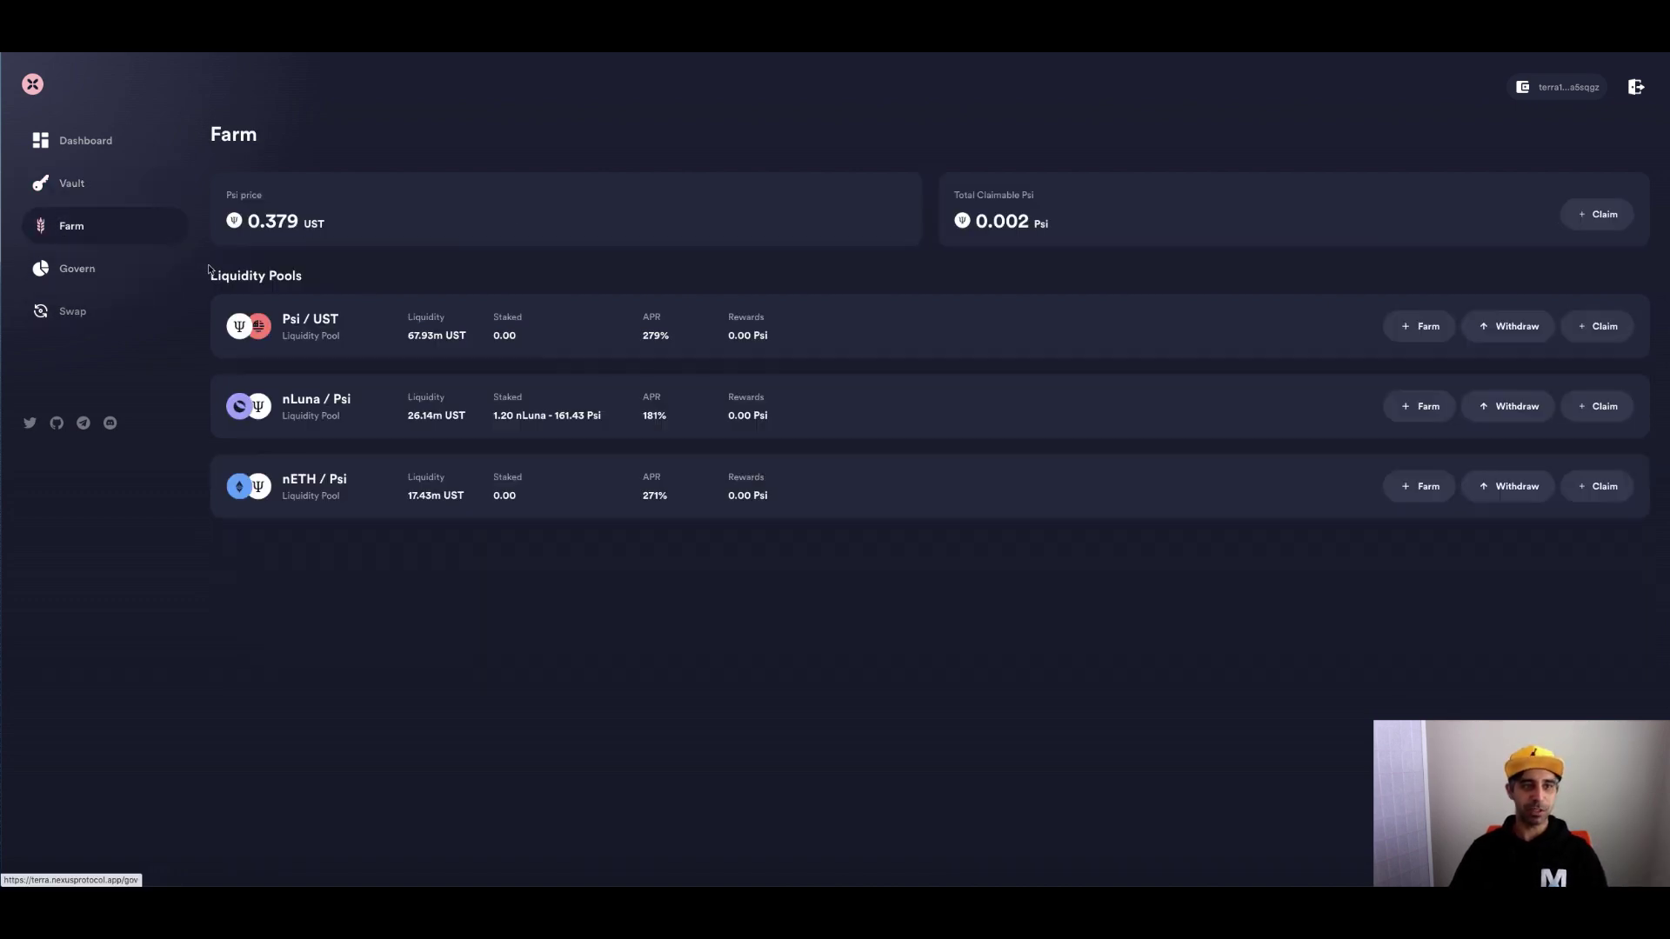